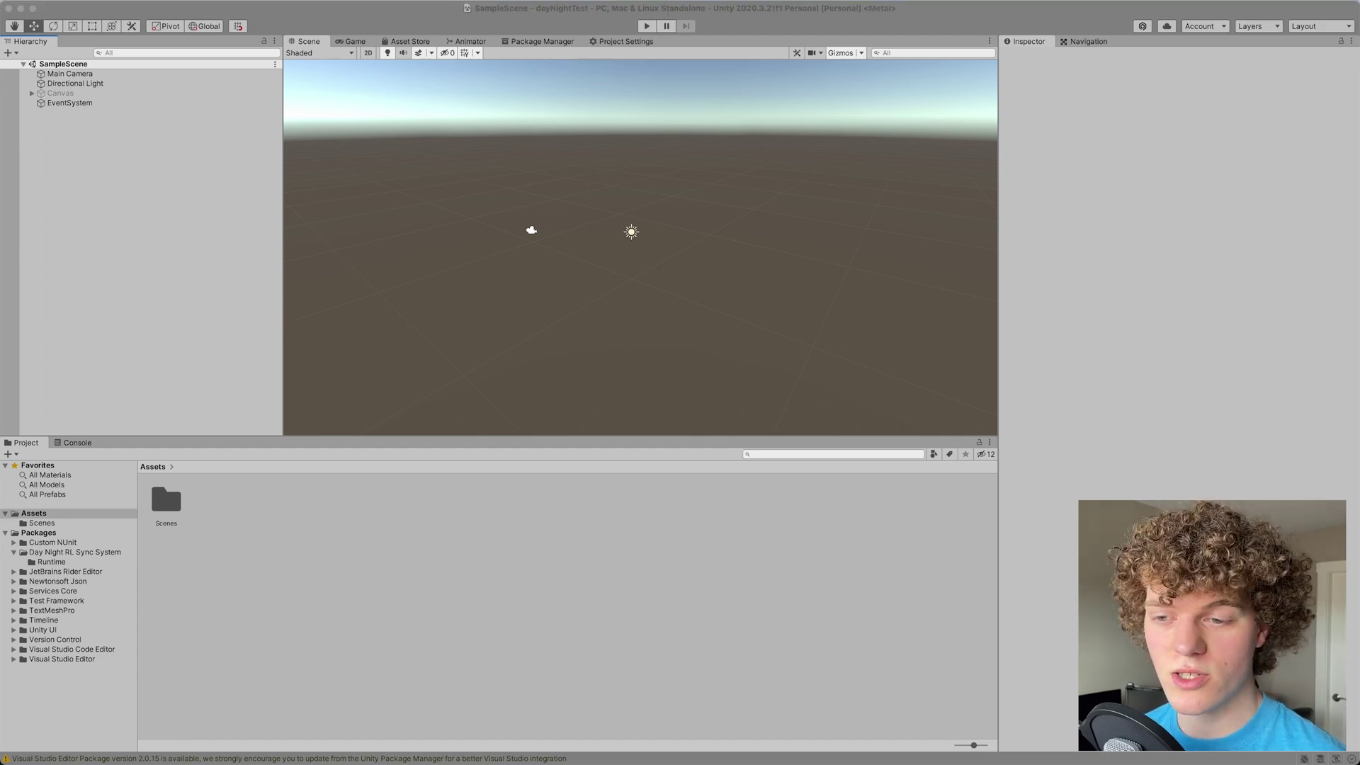
- Maximize the RealWorldDayNightCycle repo page and download it as RealWorldDayNightCycle-main.zip
click(29, 396)
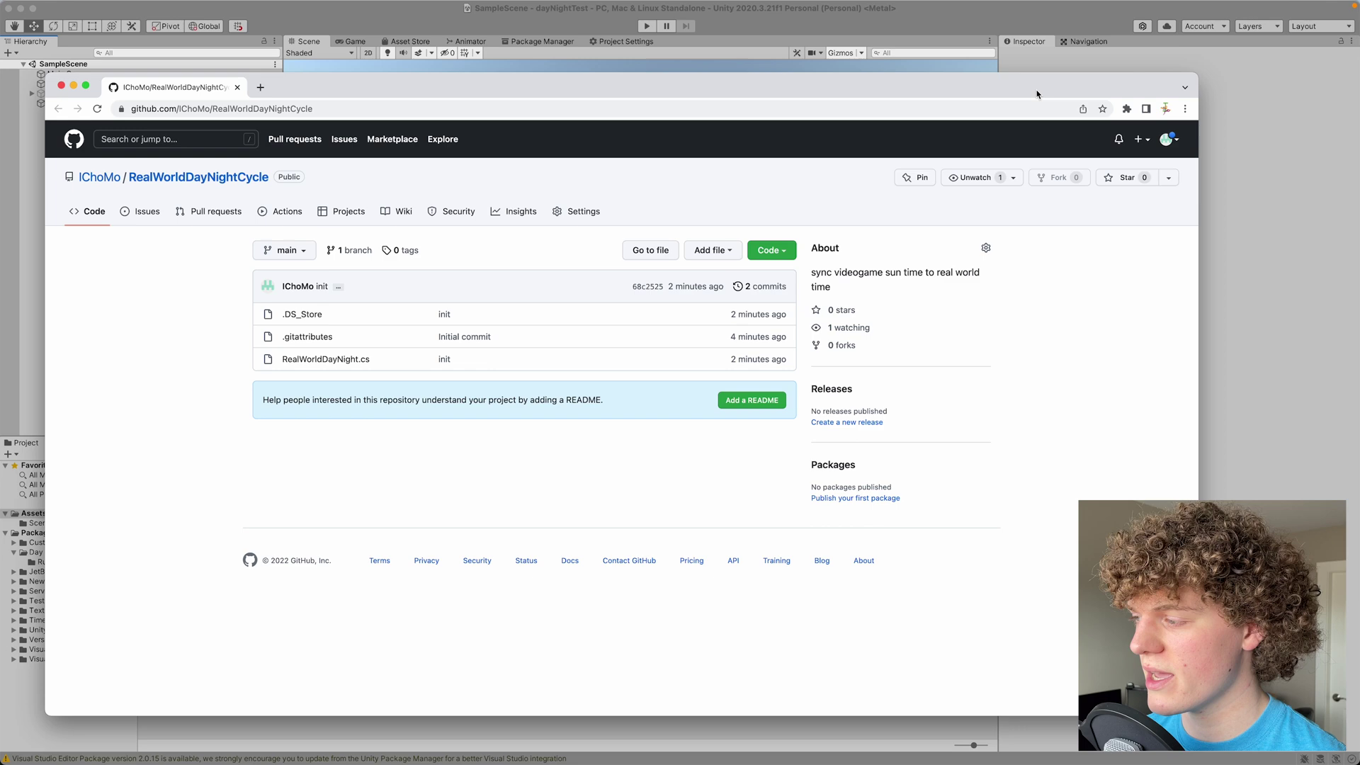
double_click(1036, 94)
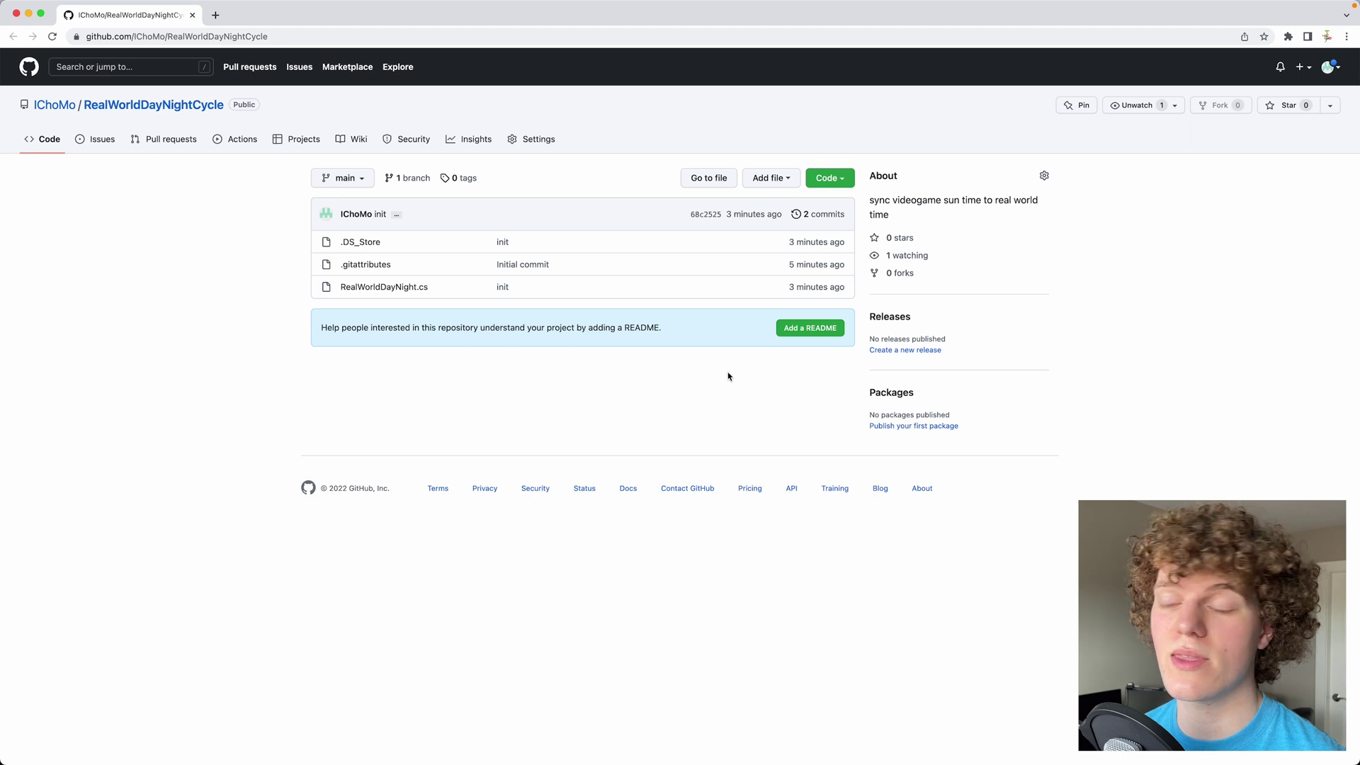
click(829, 178)
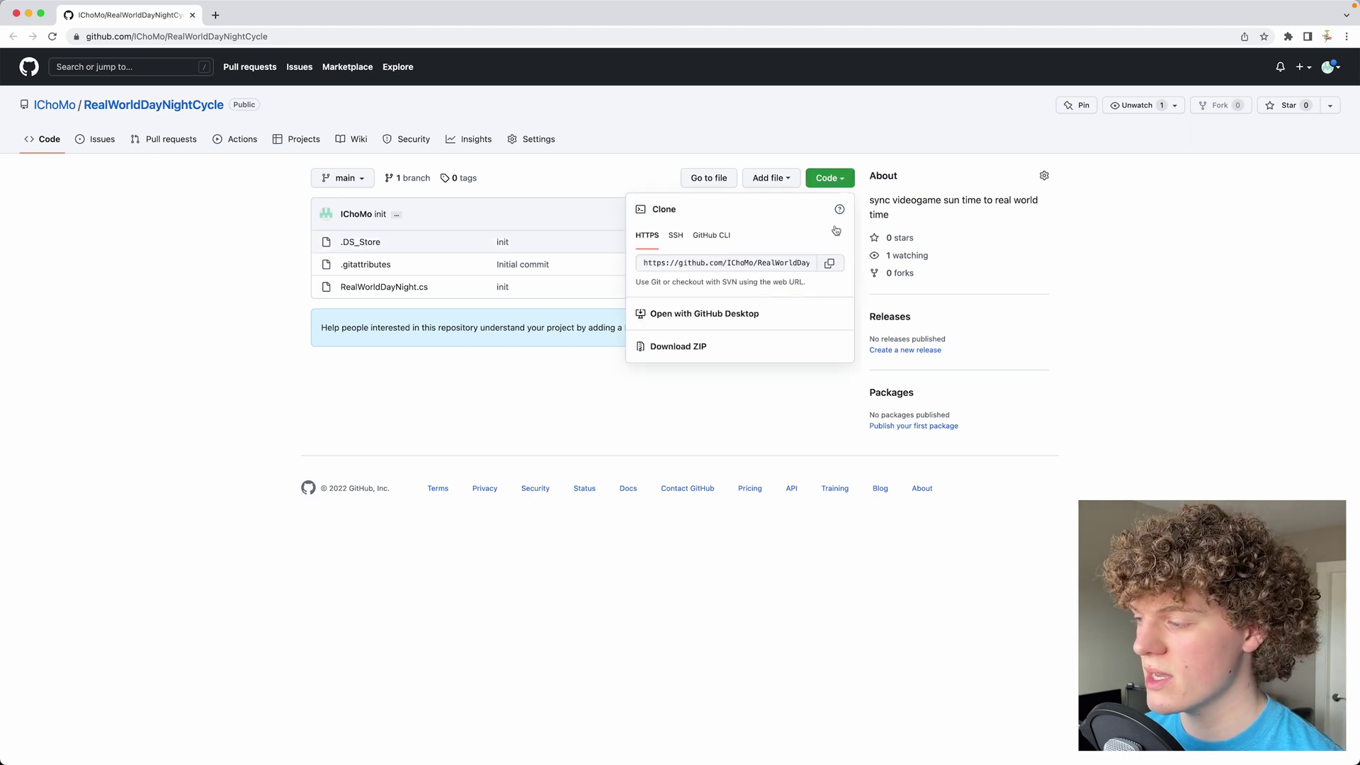
click(708, 350)
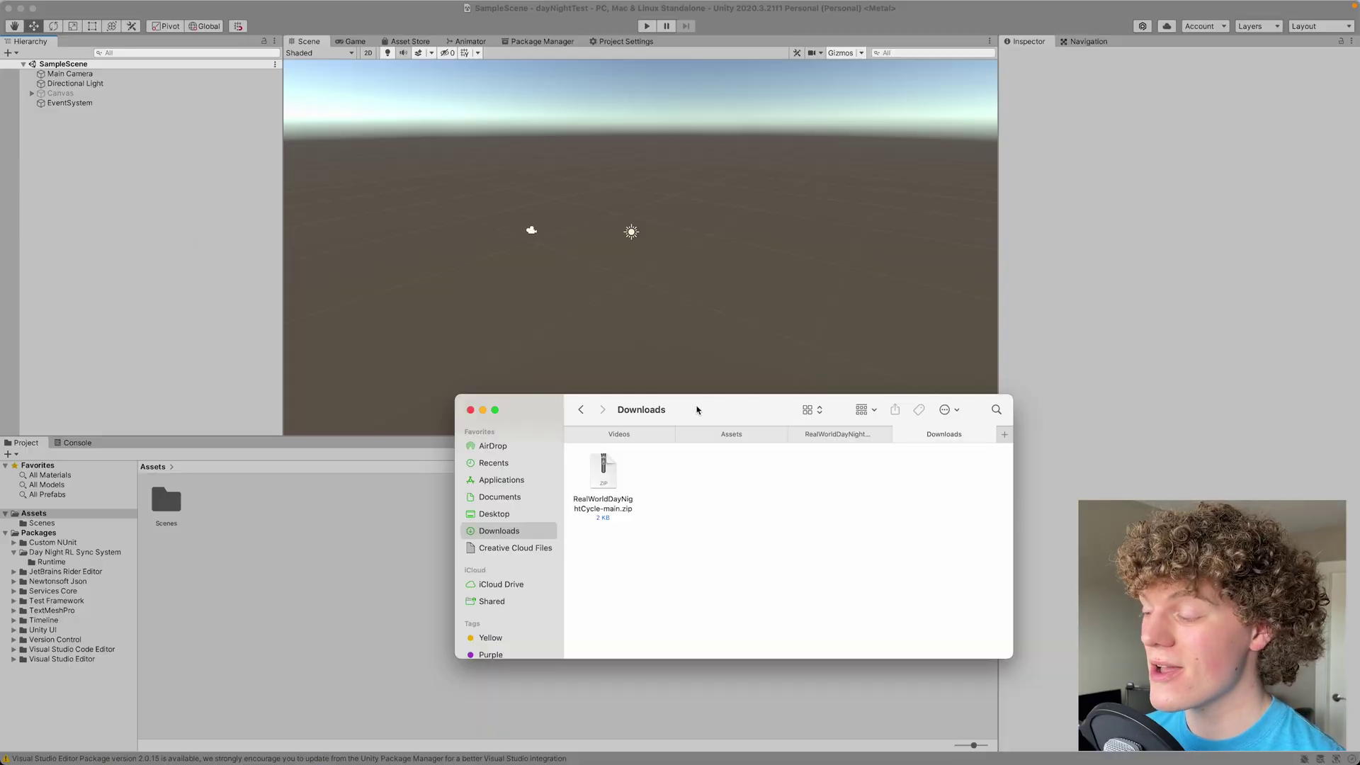
- Extract RealWorldDayNightCycle-main.zip and import RealWorldDayNight.cs into the Unity project's Assets
double_click(607, 474)
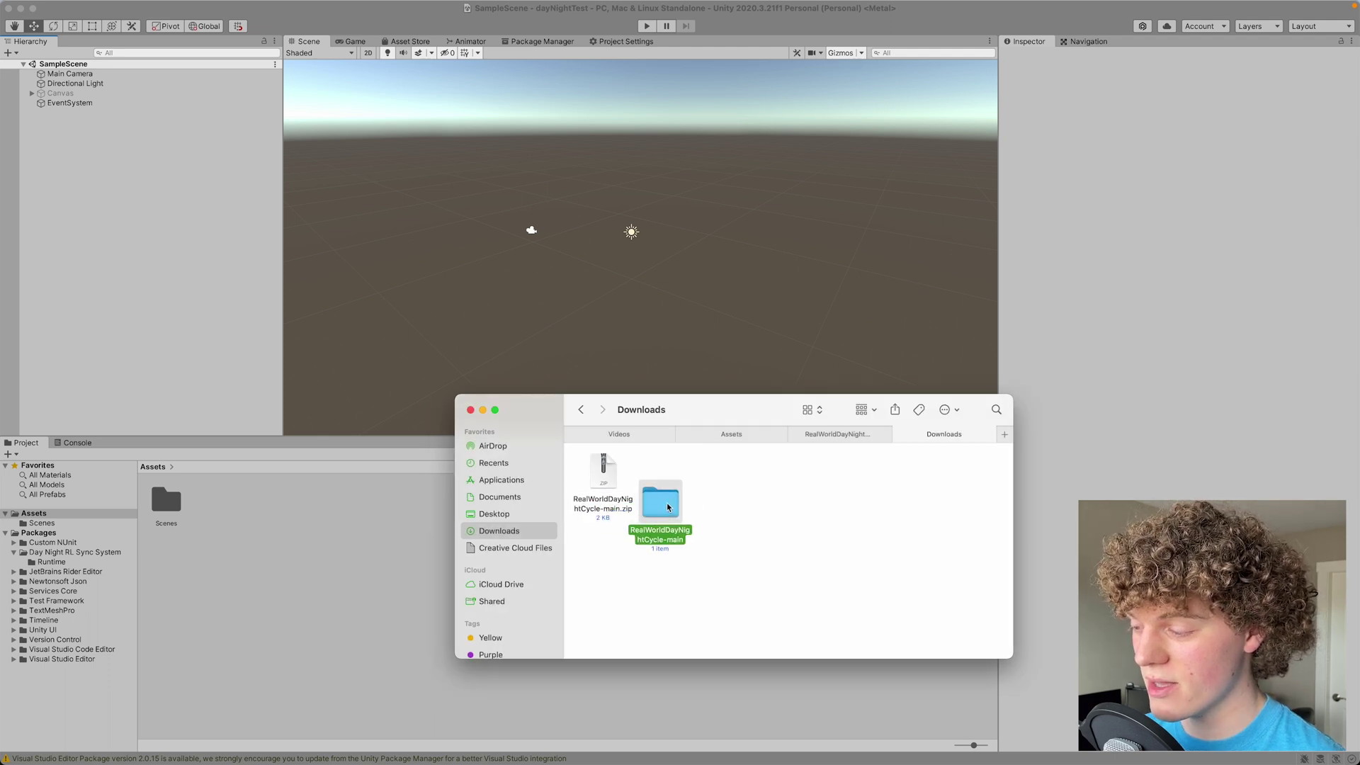
double_click(667, 476)
drag(631, 498, 250, 536)
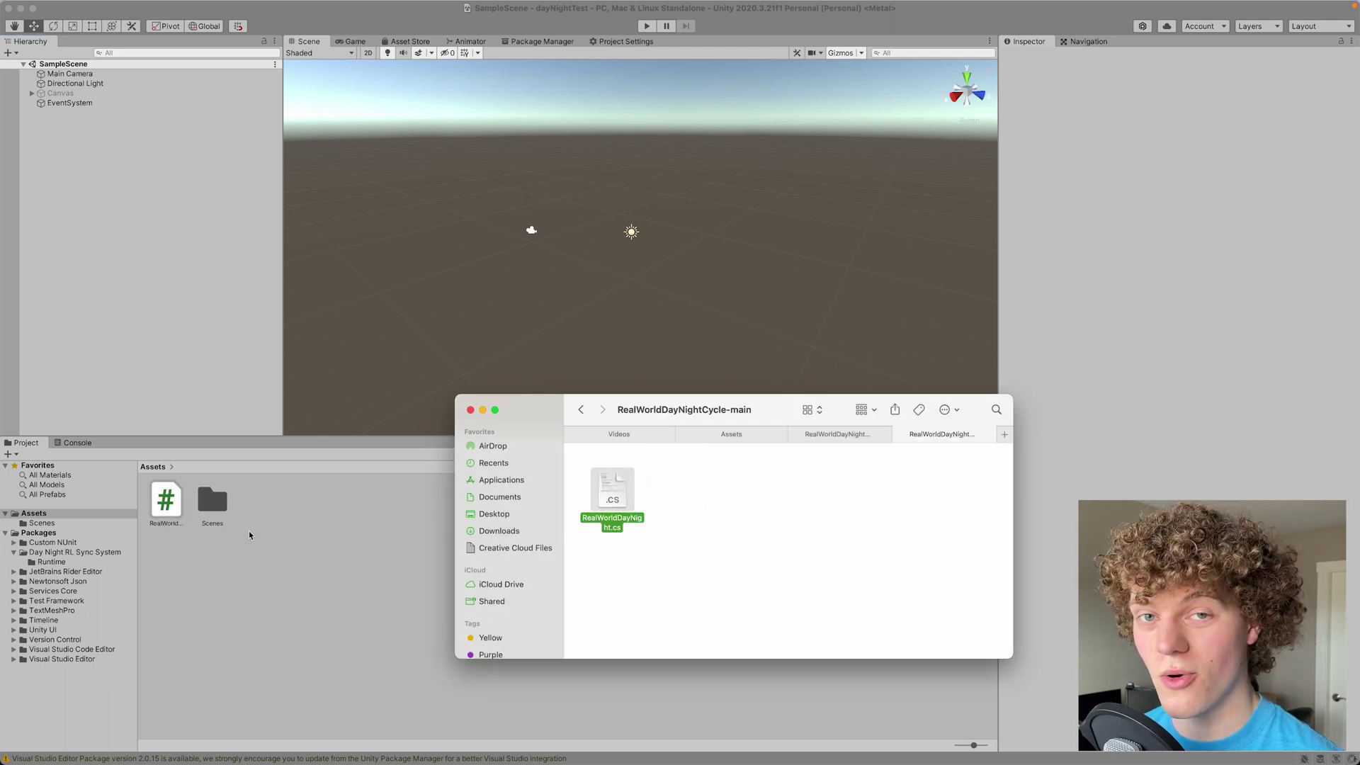
- Create an empty object 'Day Manger' with the RealWorldDayNight script, using Directional Light as Sun
click(295, 558)
right_click(108, 191)
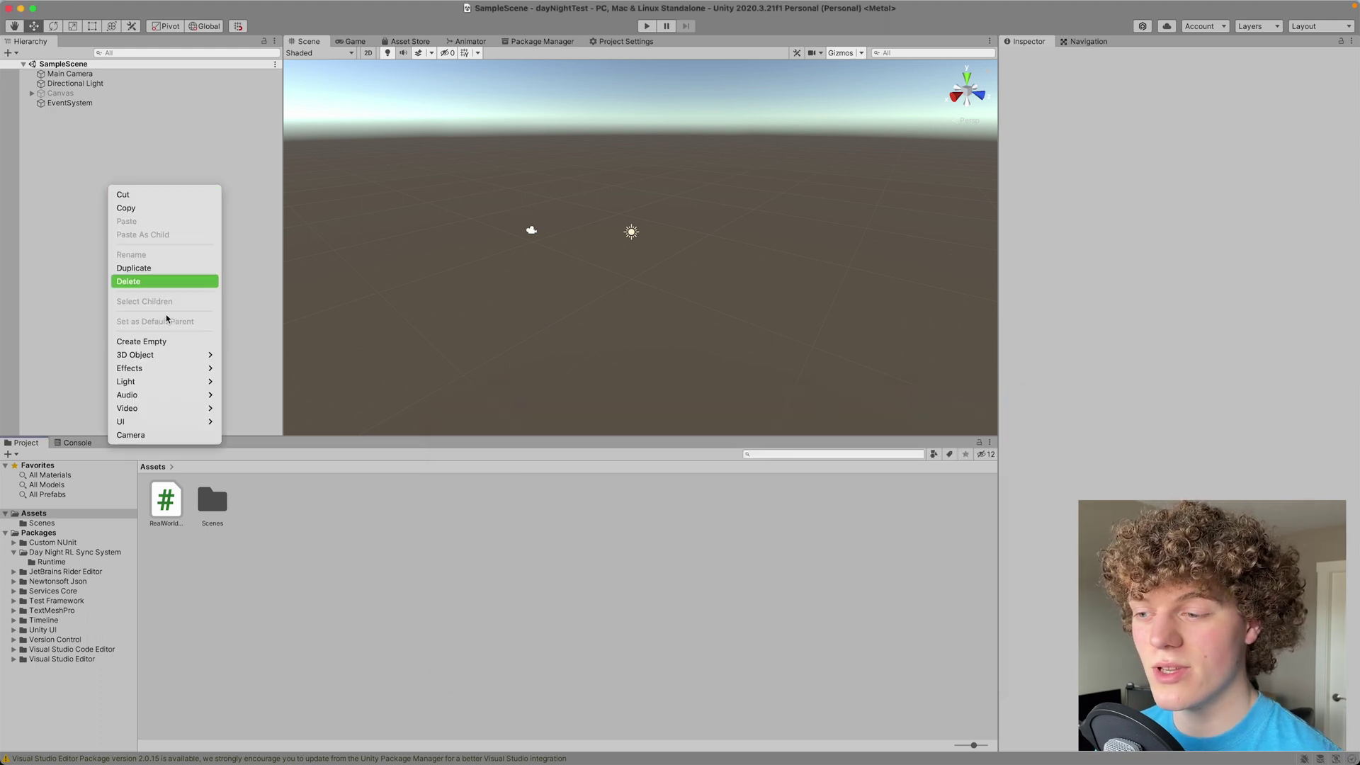
click(182, 347)
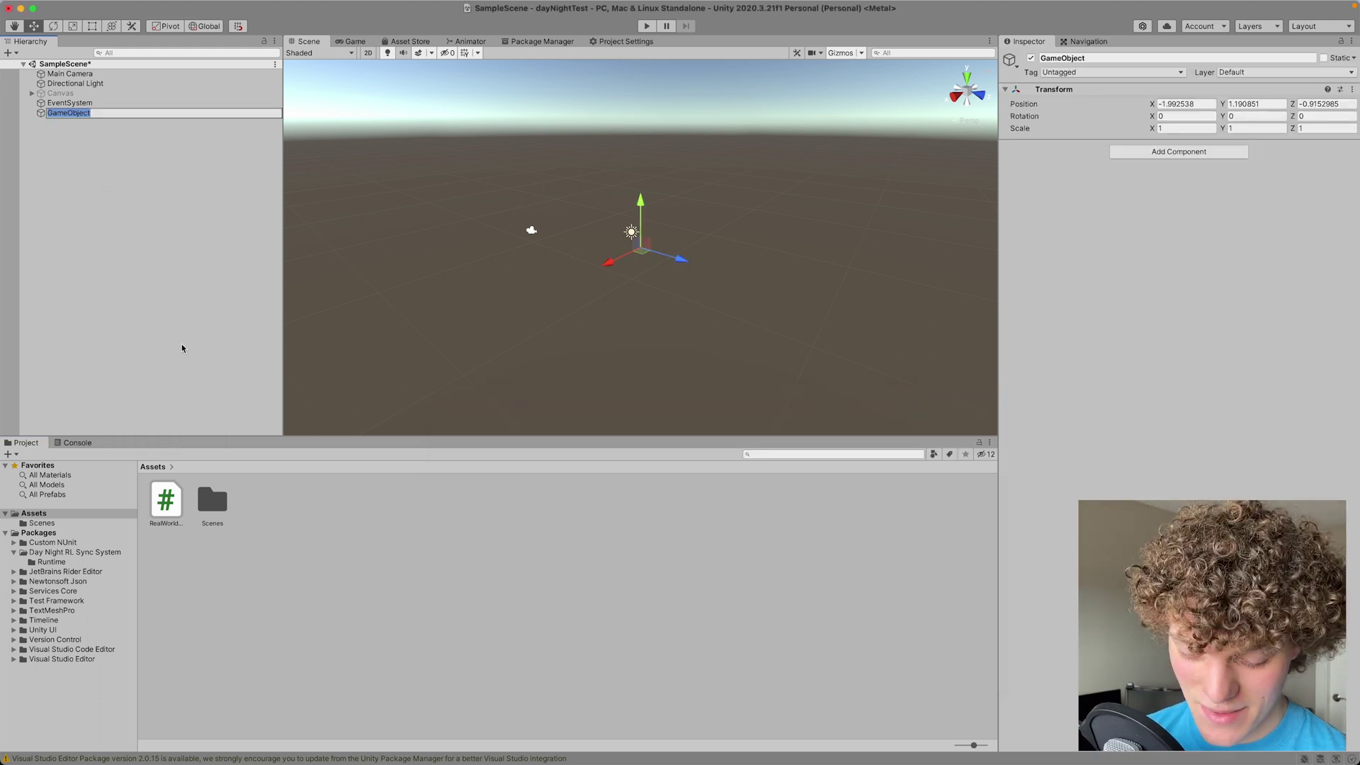
text(Day Manger)
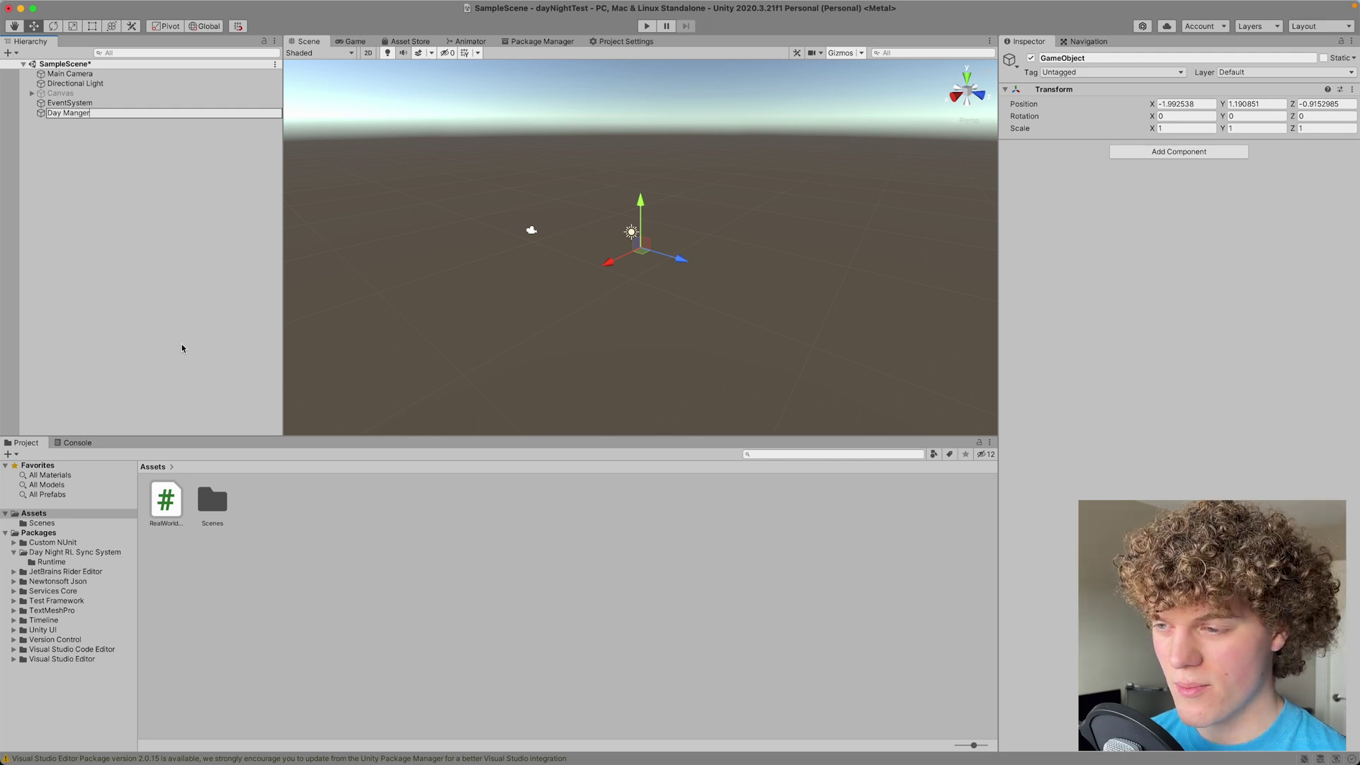
key(Return)
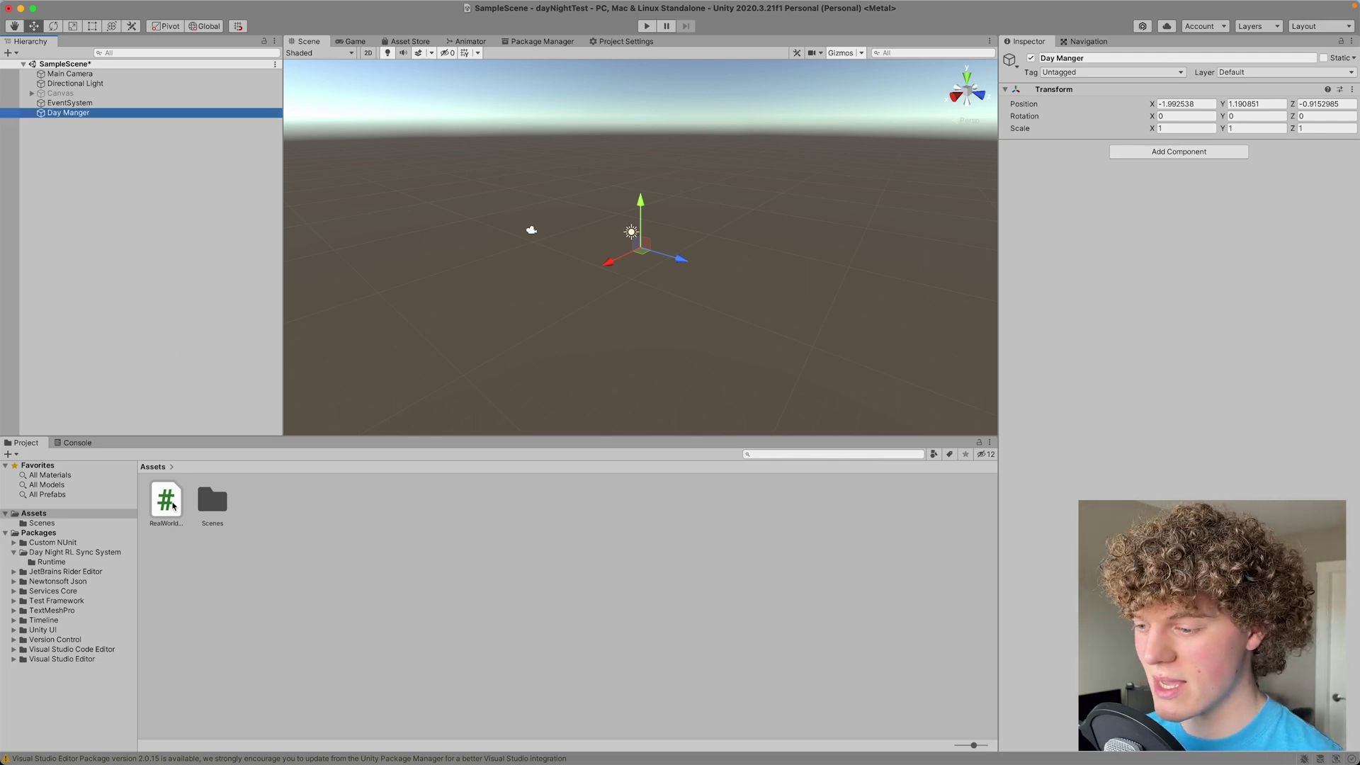
drag(166, 501, 1066, 252)
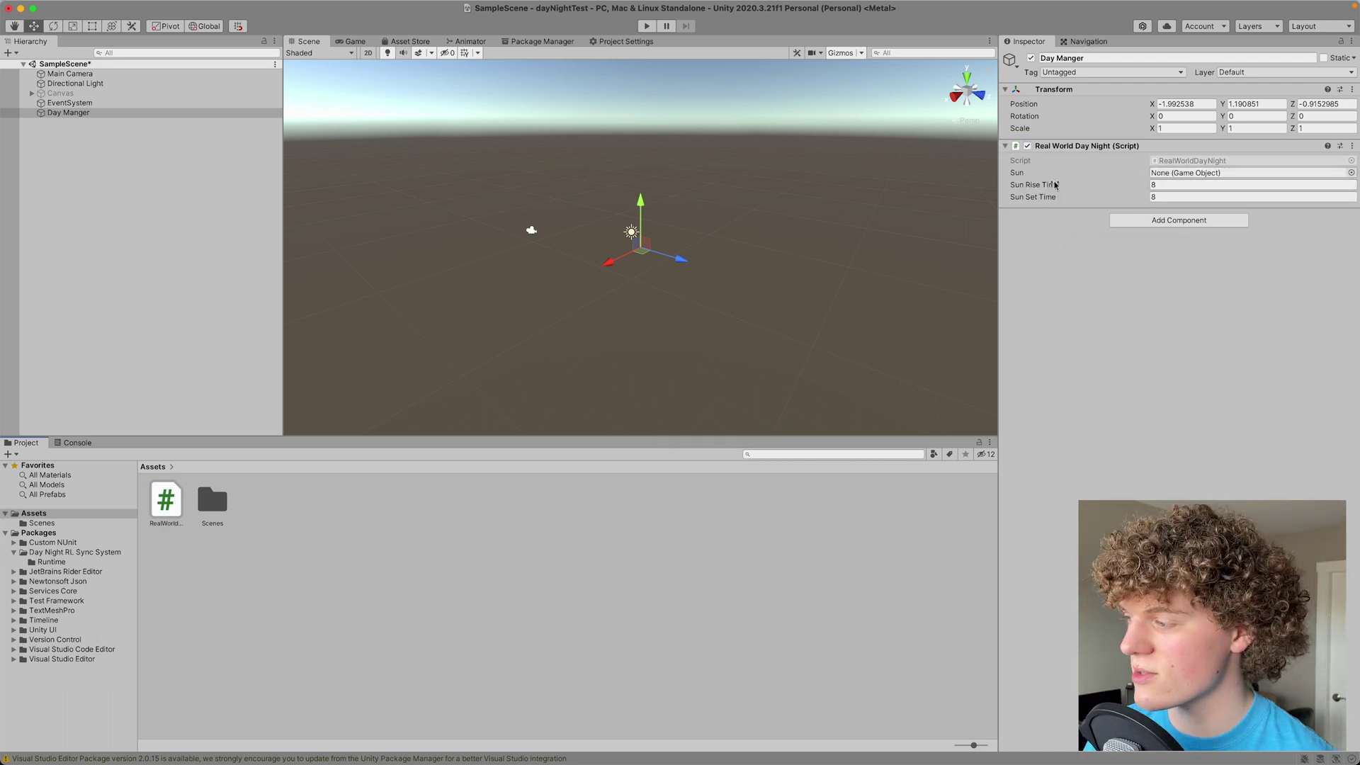
drag(75, 84, 1169, 174)
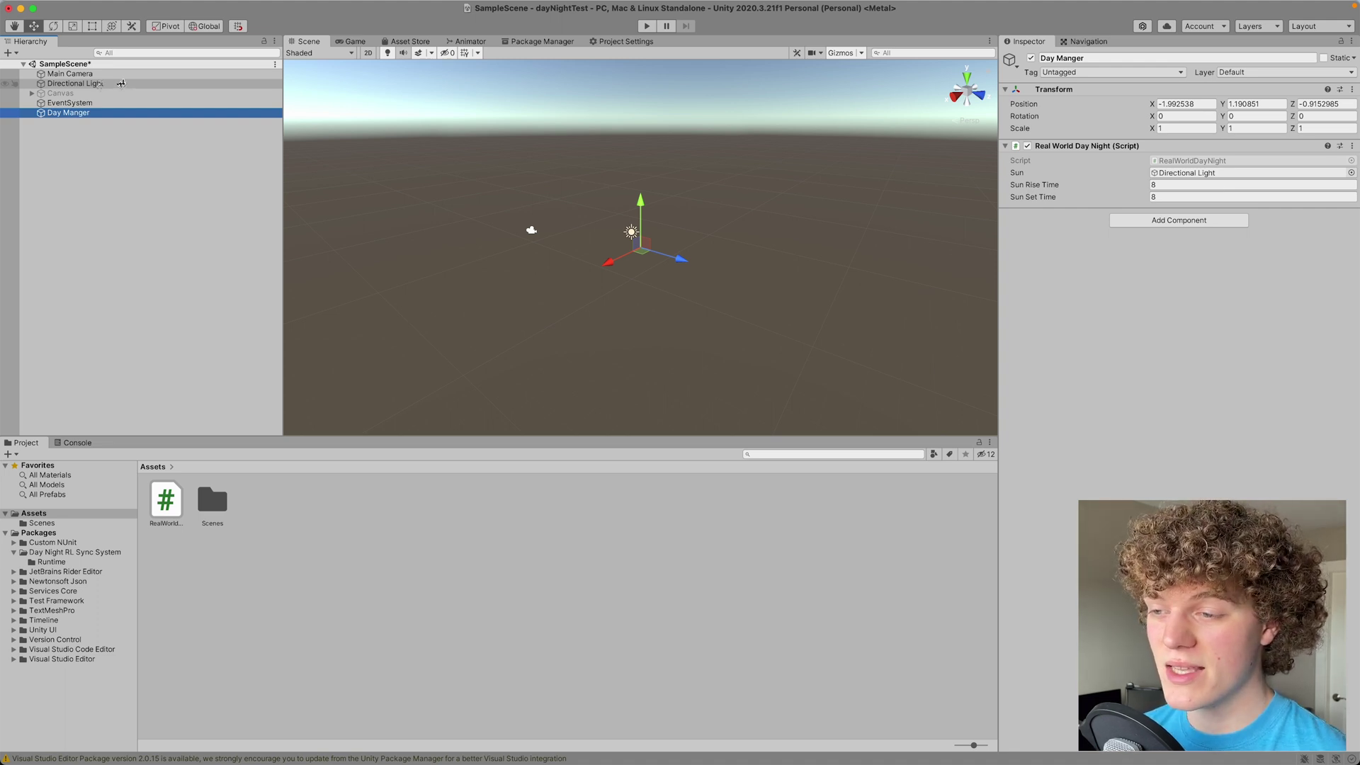
- Scrub the Directional Light's Rotation X through dusk angles, ending at 85.7
click(122, 85)
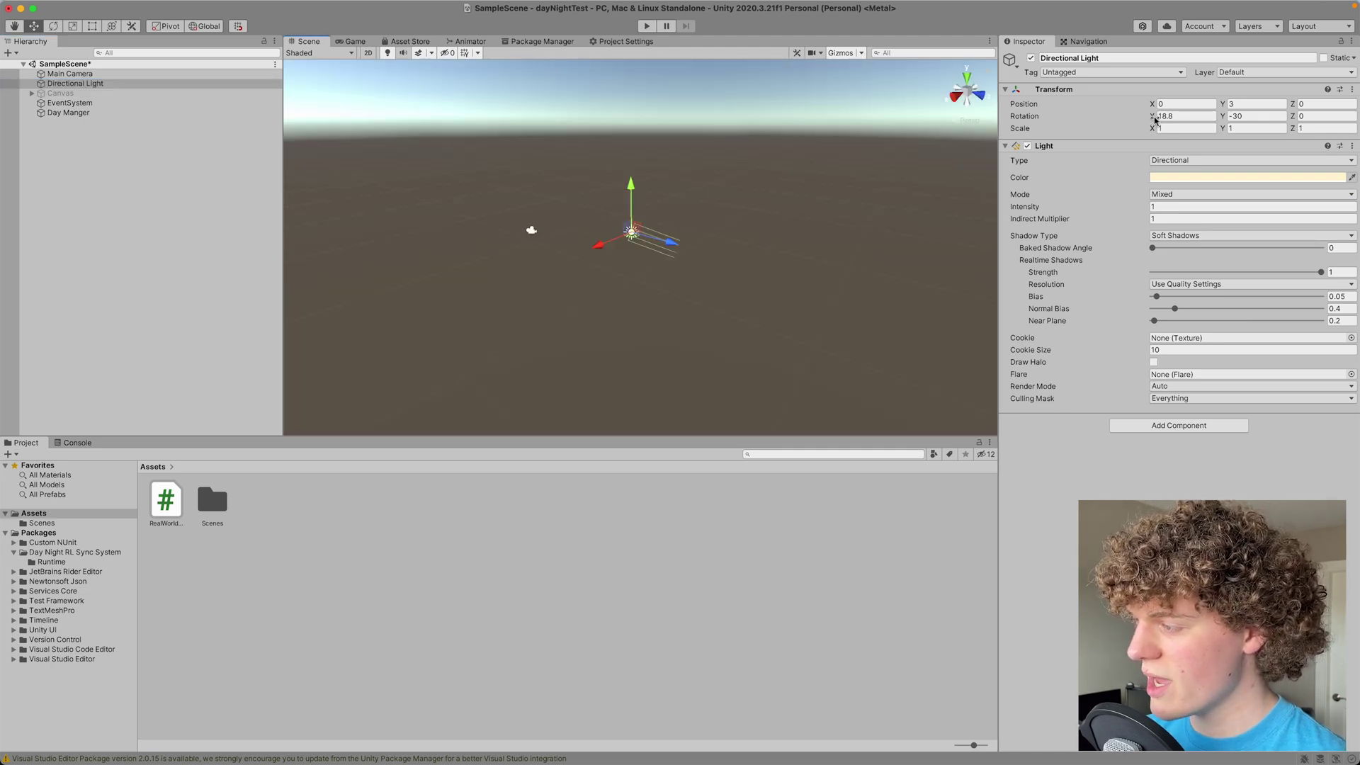
drag(1154, 122, 783, 152)
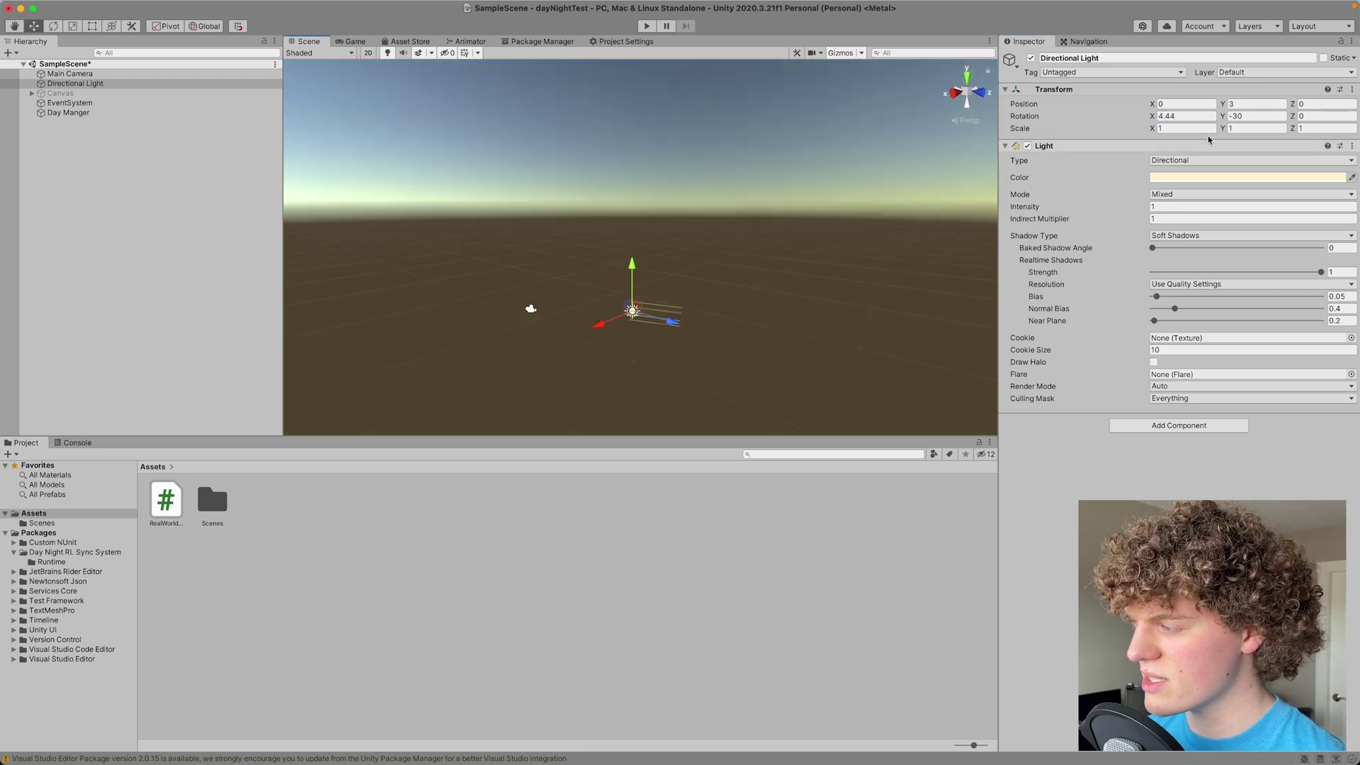
drag(1152, 119, 861, 155)
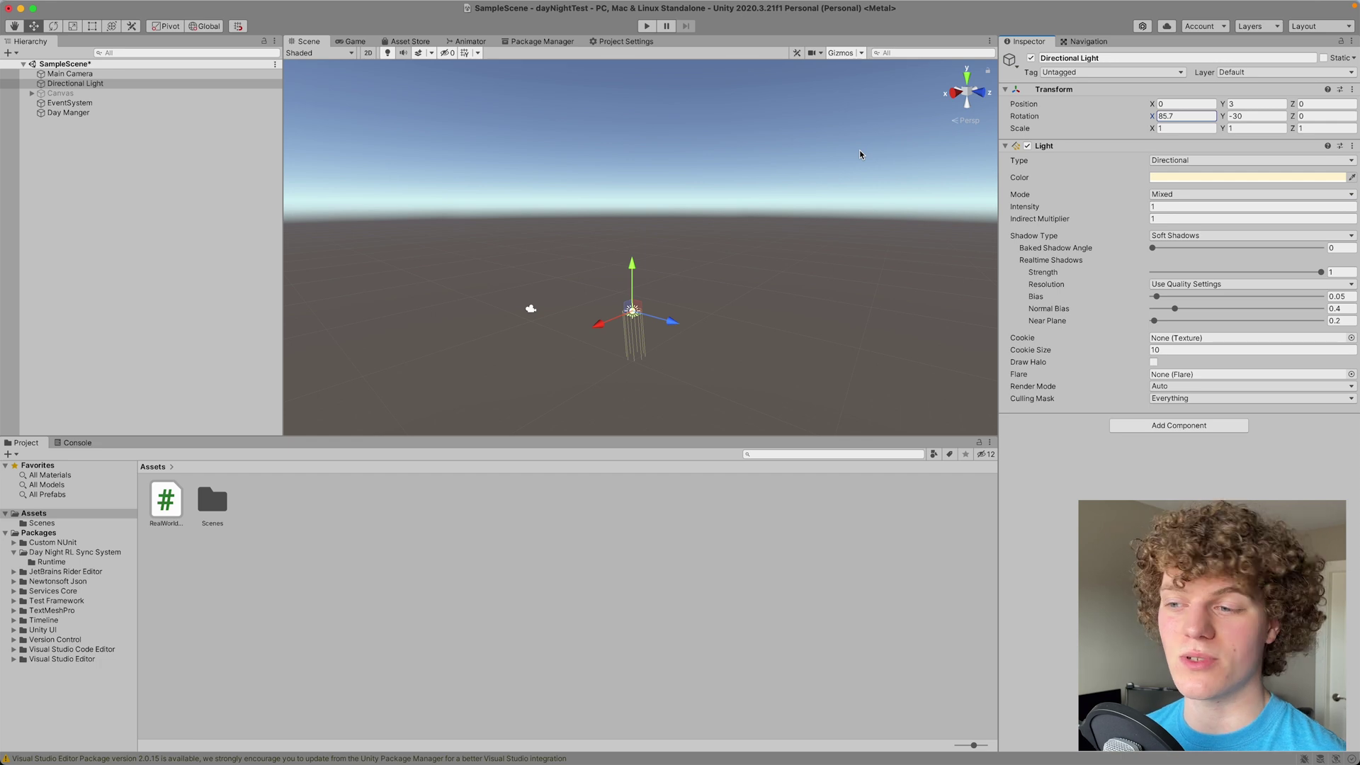
- Select Day Manger, focus its Sun Rise Time field, and run the scene in Play mode
click(106, 113)
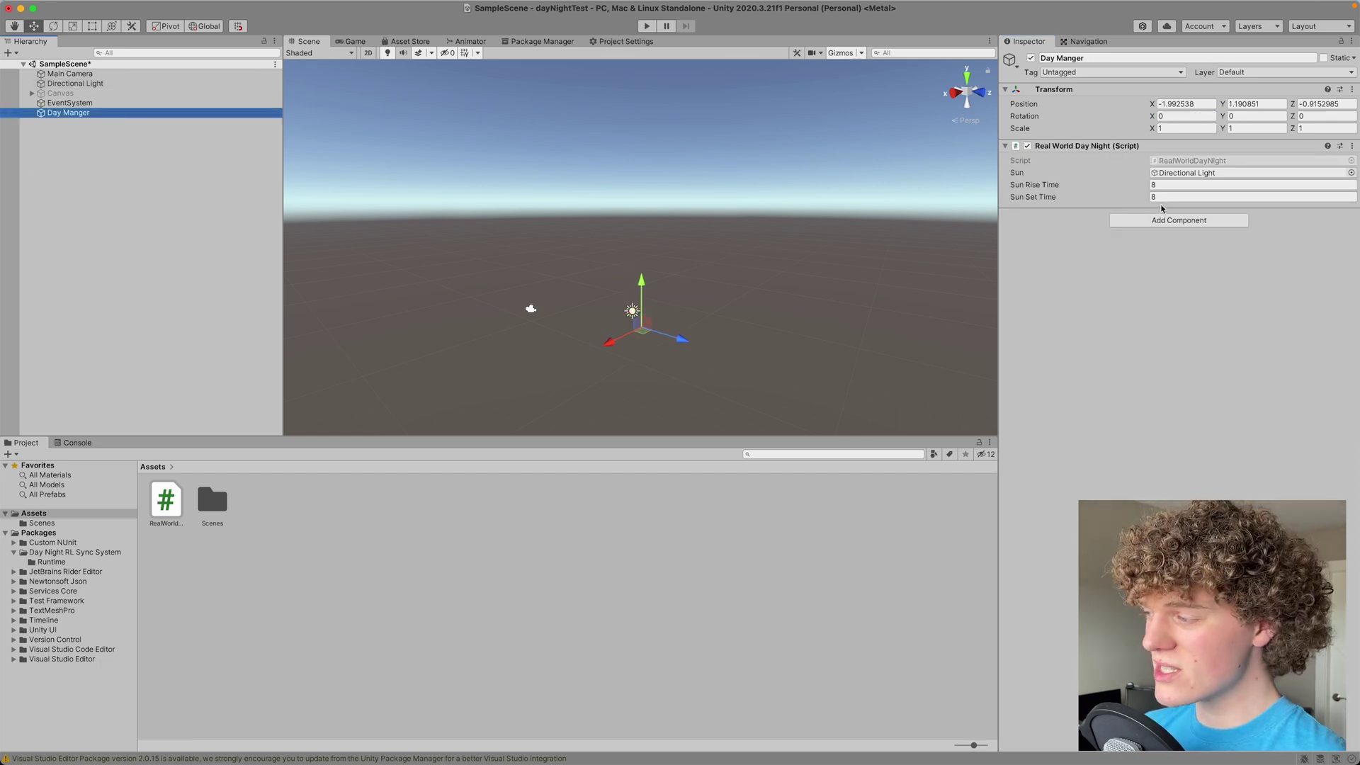
click(1164, 186)
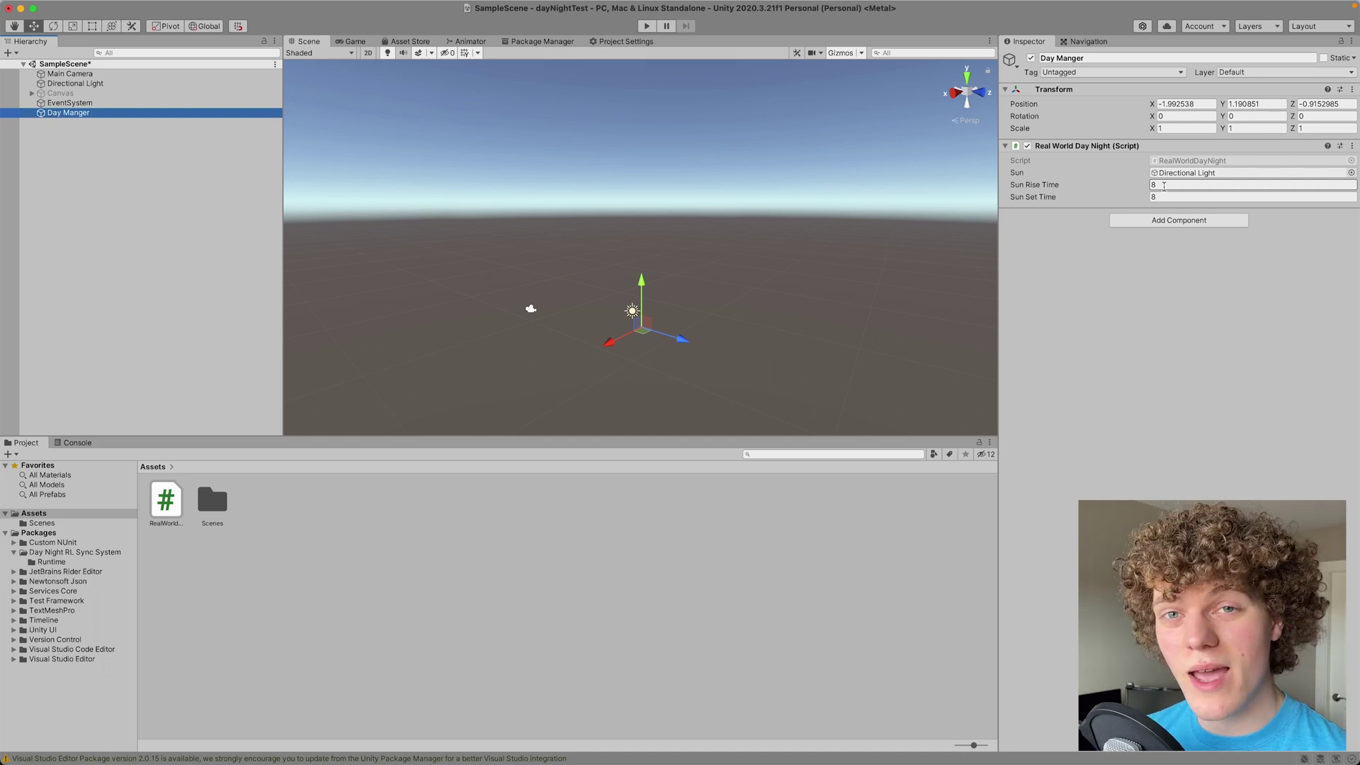
click(646, 25)
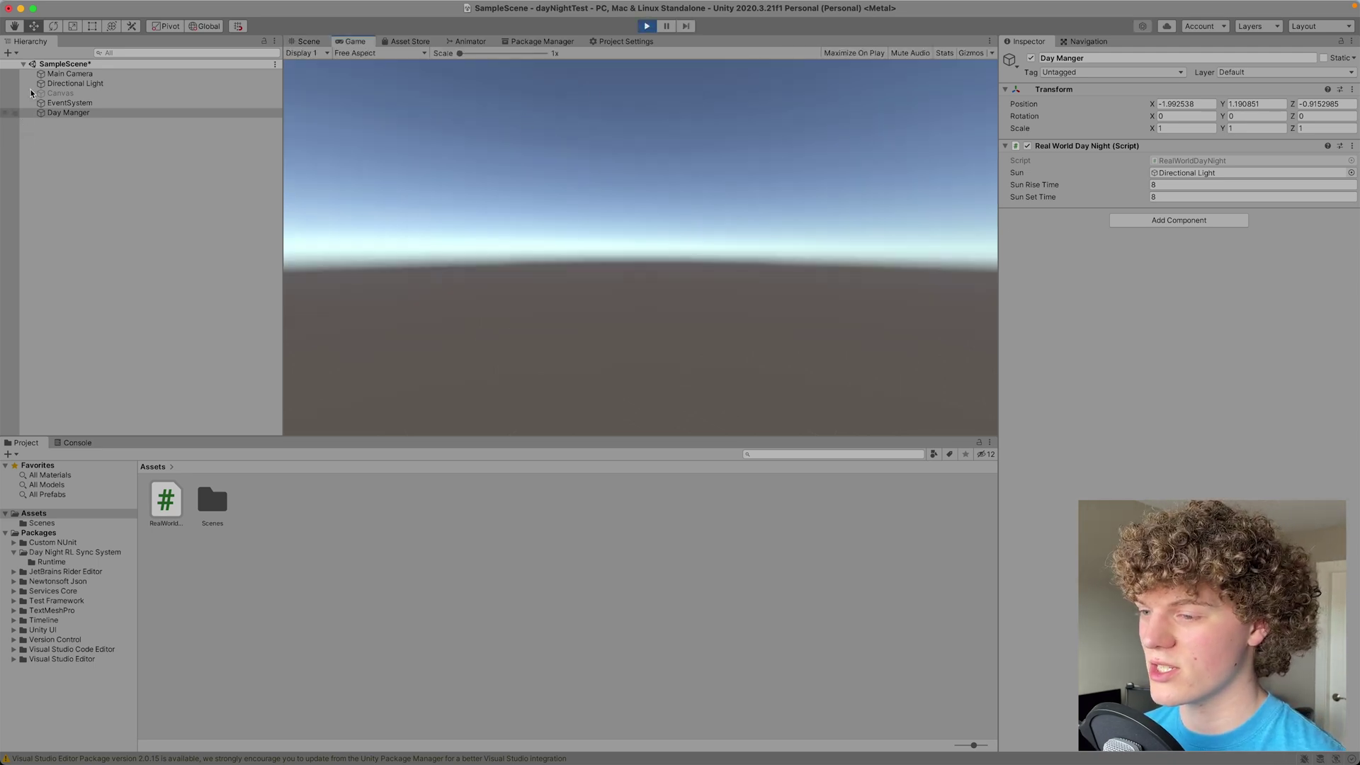
- Check the Directional Light, then try Sun Set Time values 6, 5, 4 and 10 on Day Manger
click(74, 84)
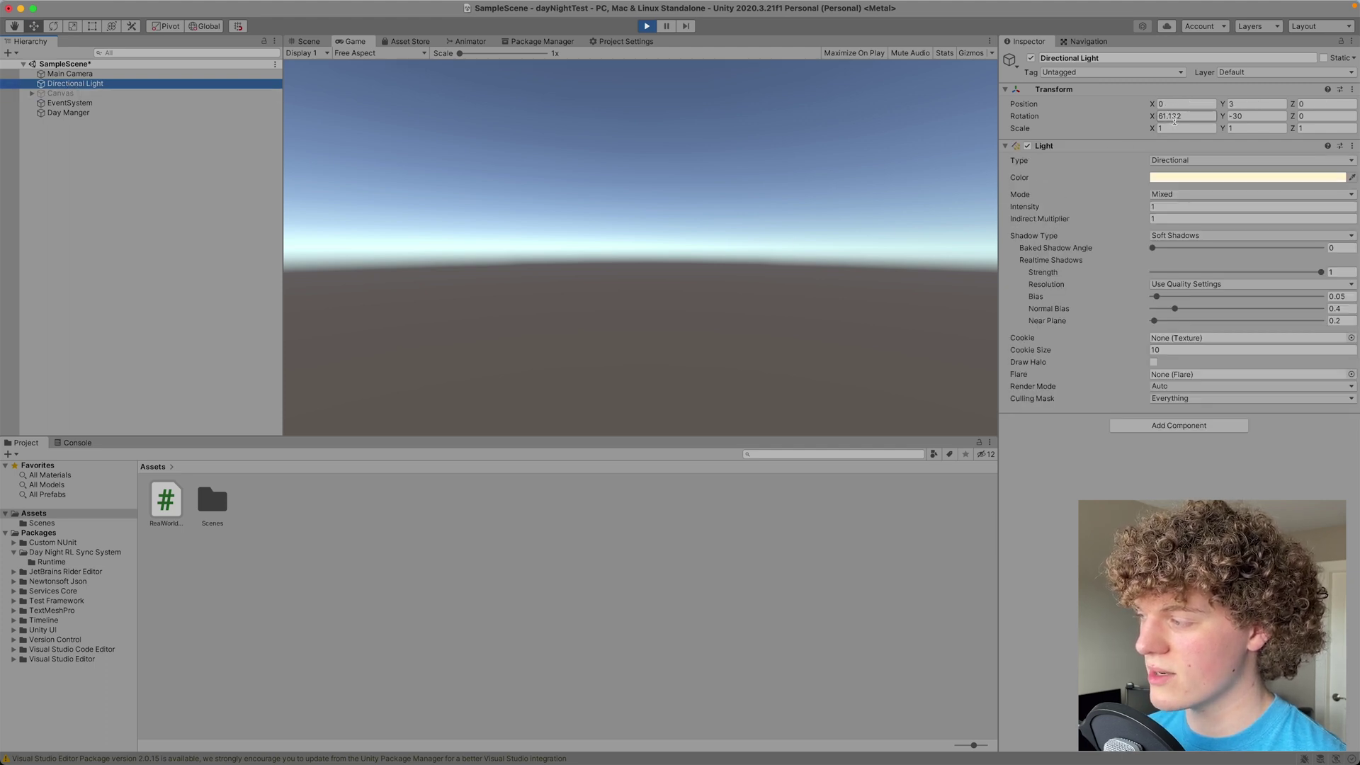
click(203, 113)
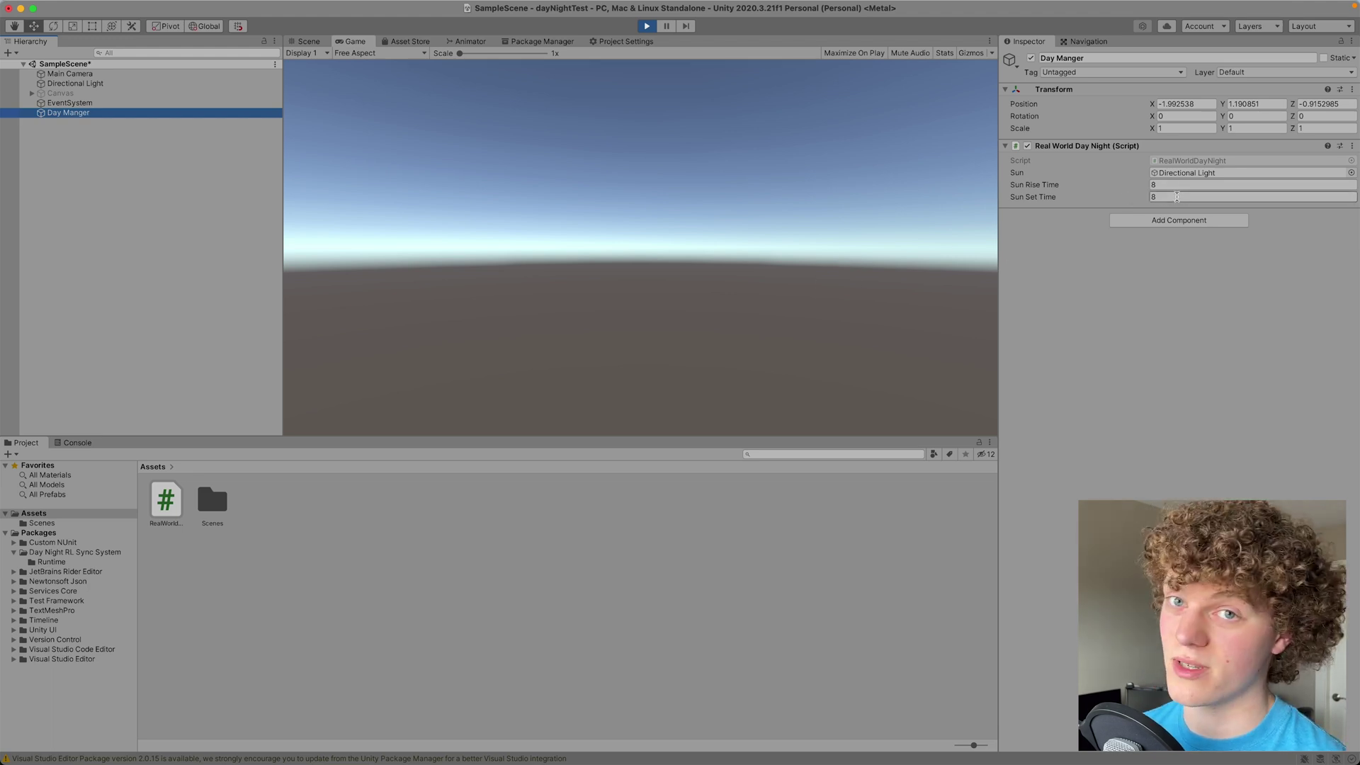
click(1177, 197)
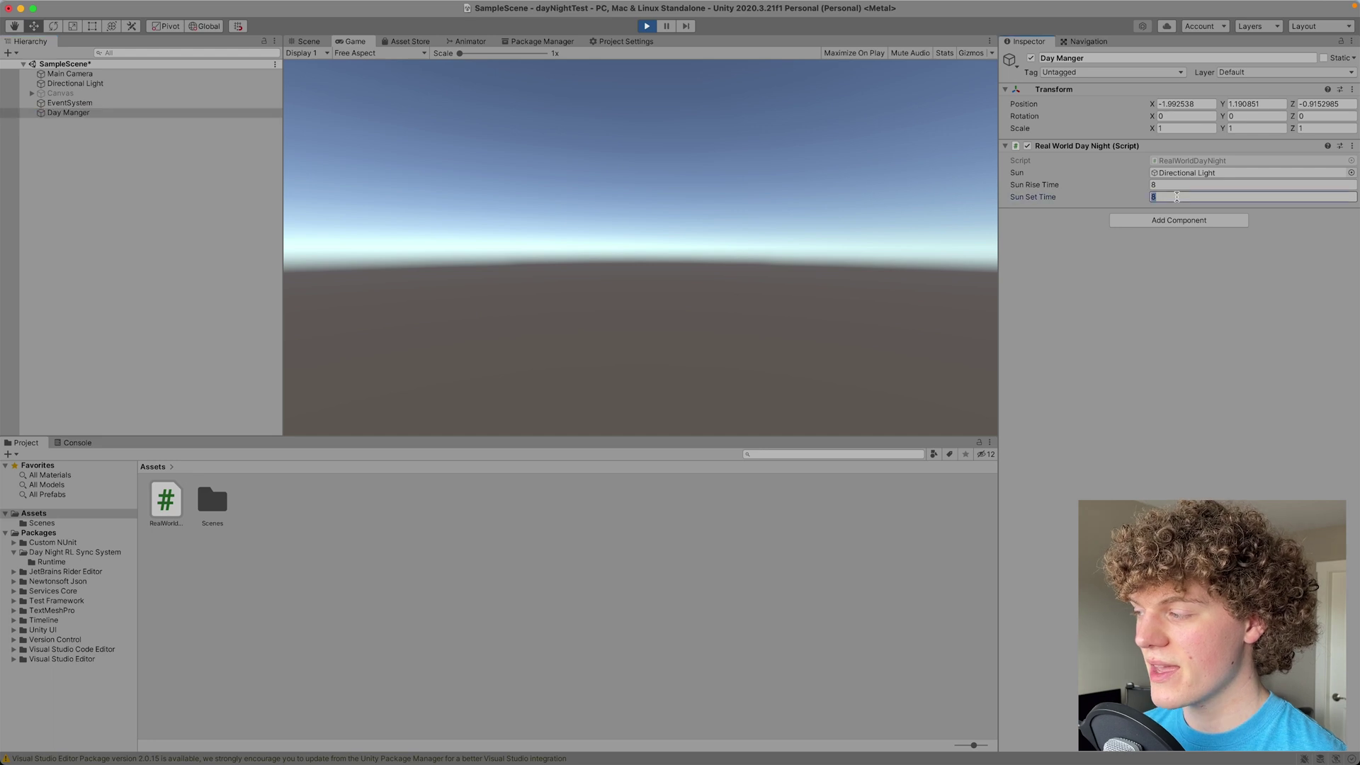
text(6)
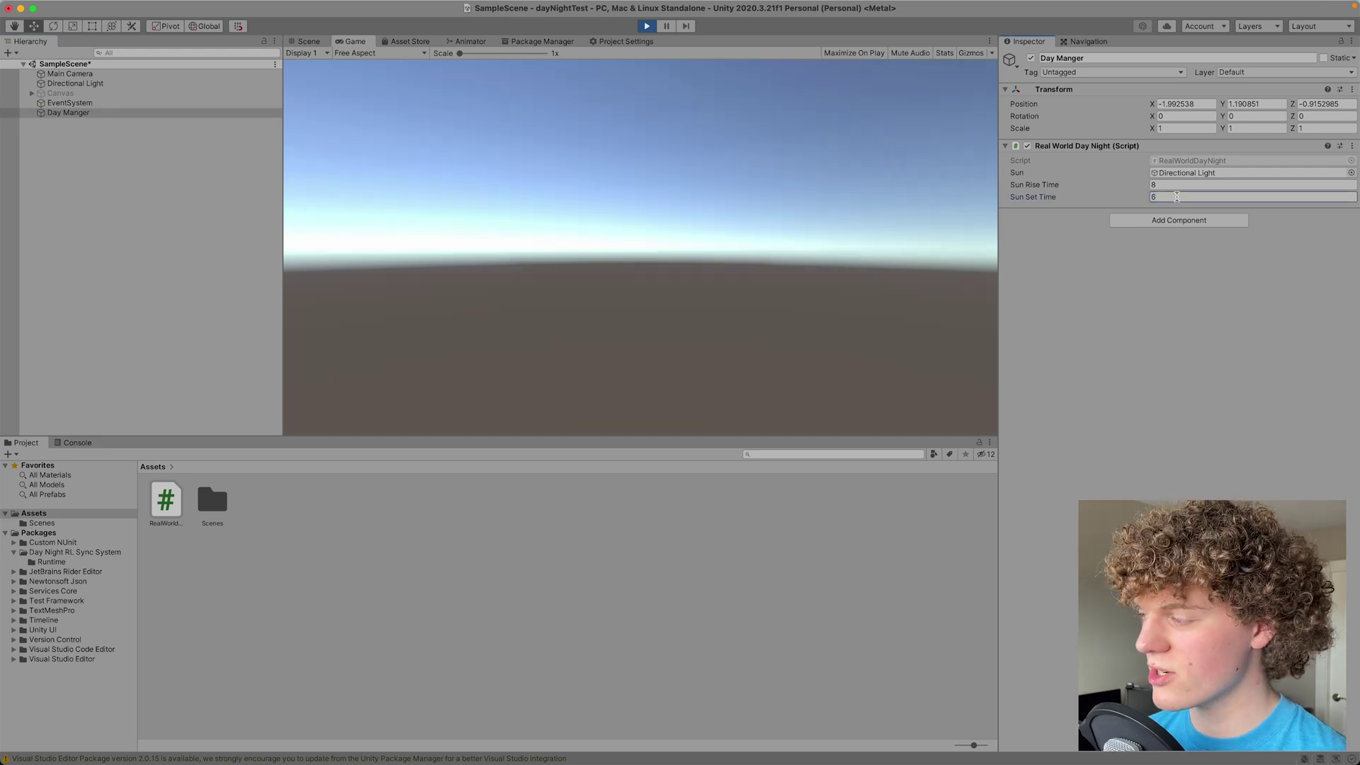
key(Return)
text(5)
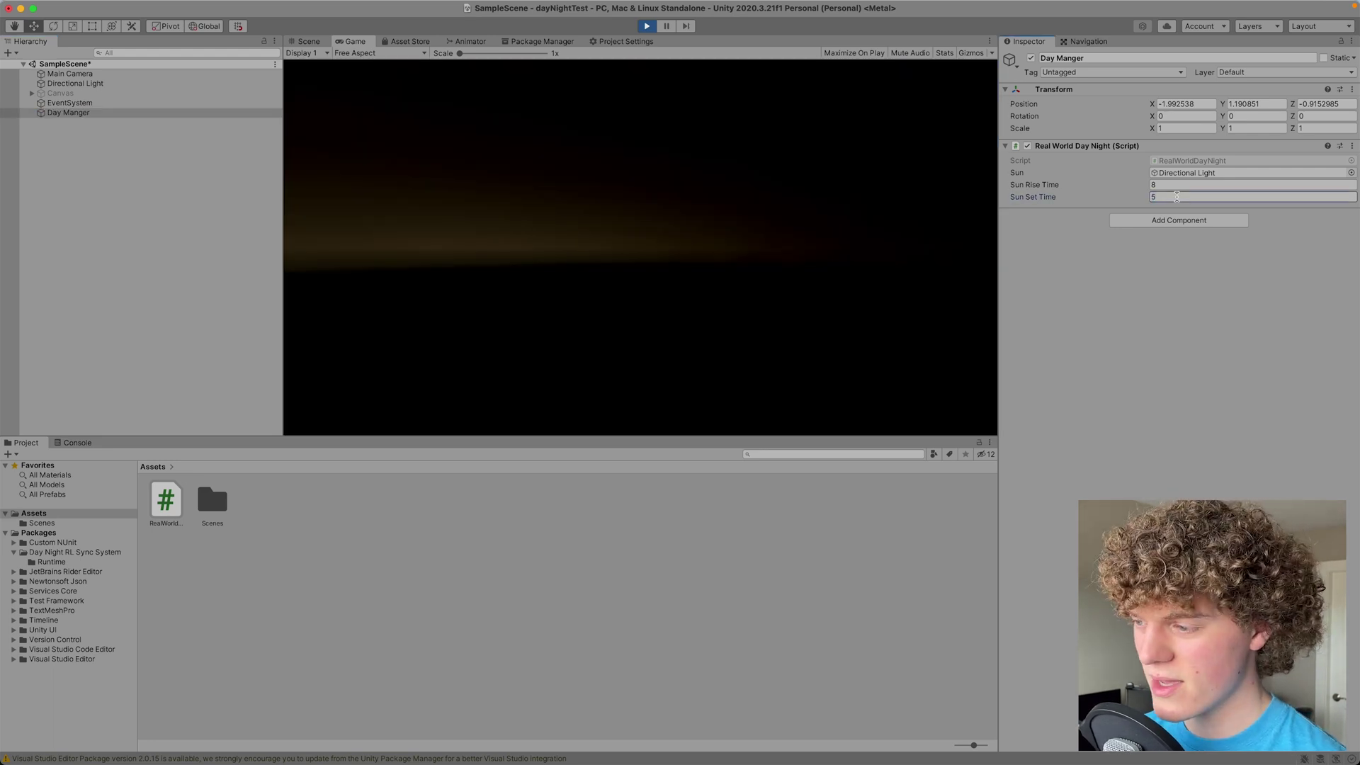
key(Return)
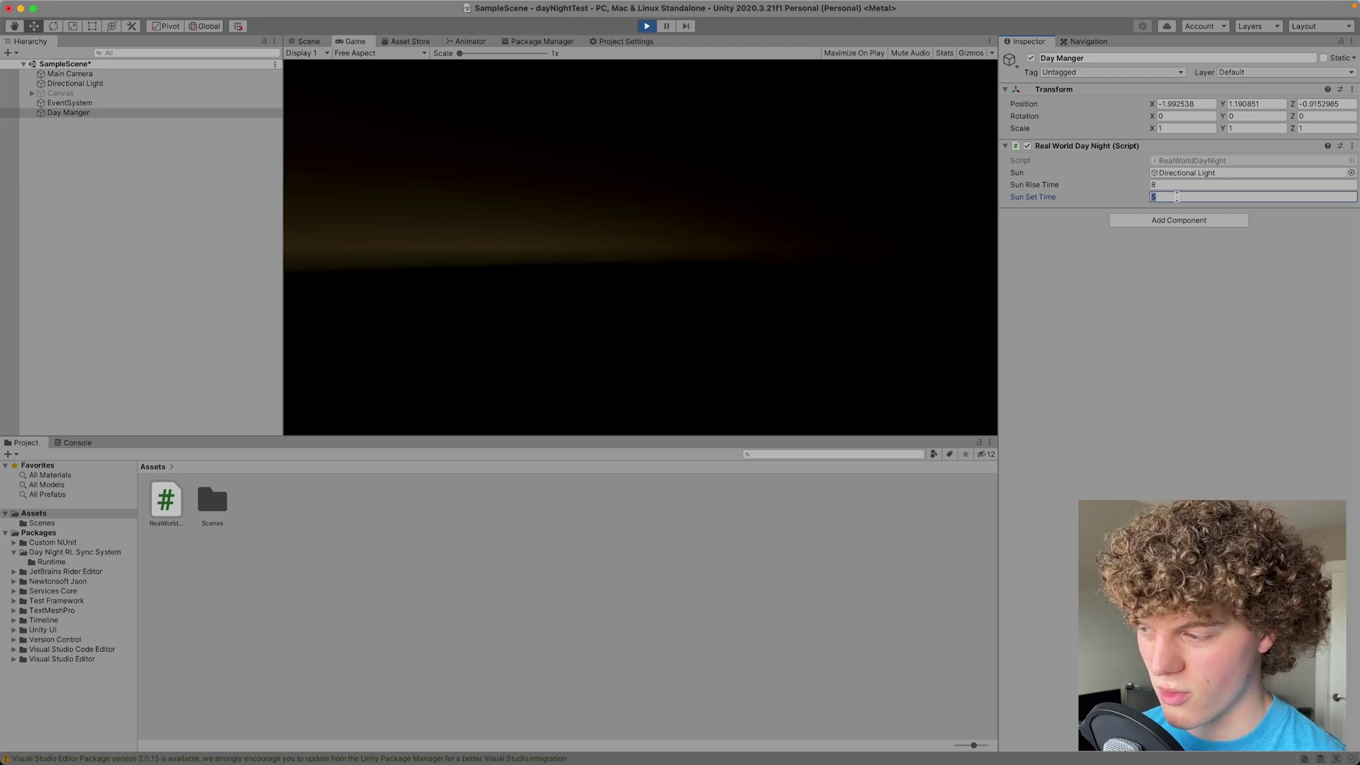
text(4)
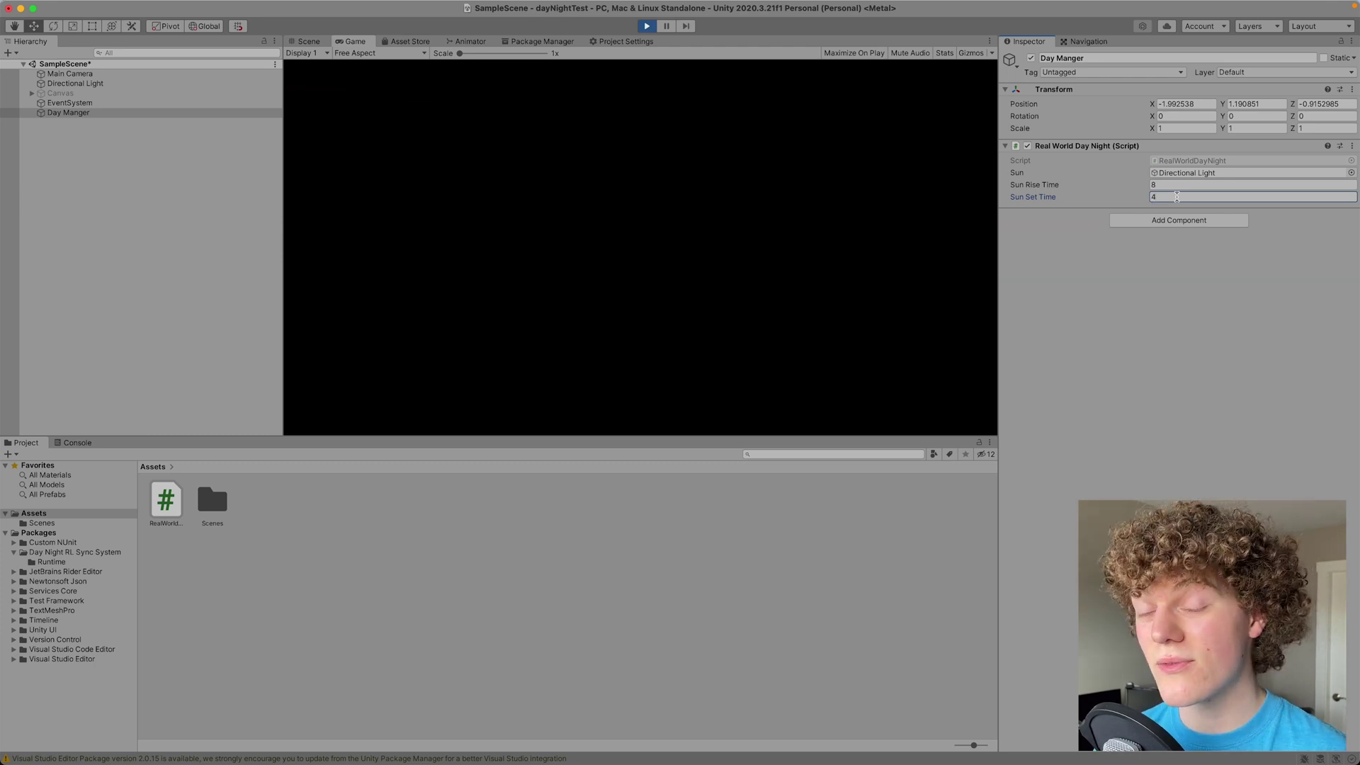
key(BackSpace)
text(10)
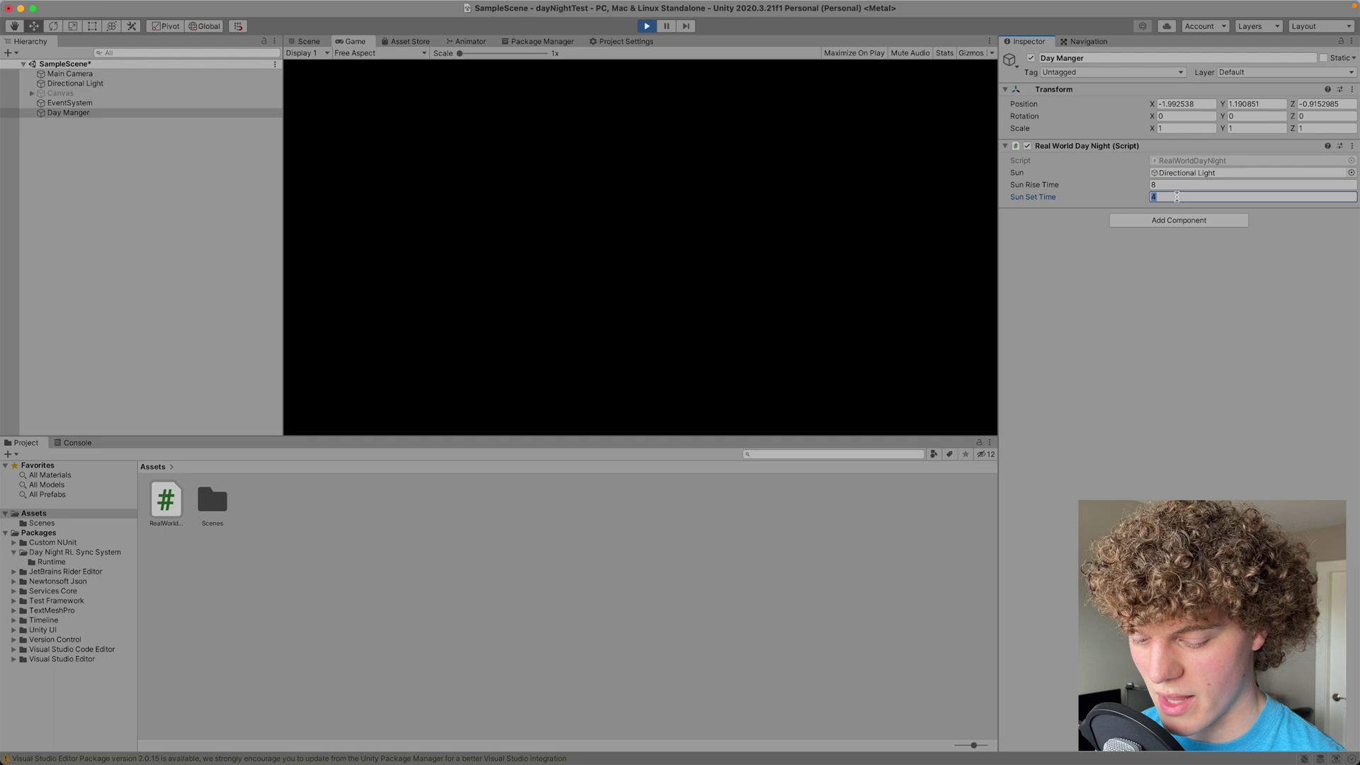
- Set Day Manger's Sun Set Time to 8
click(1170, 185)
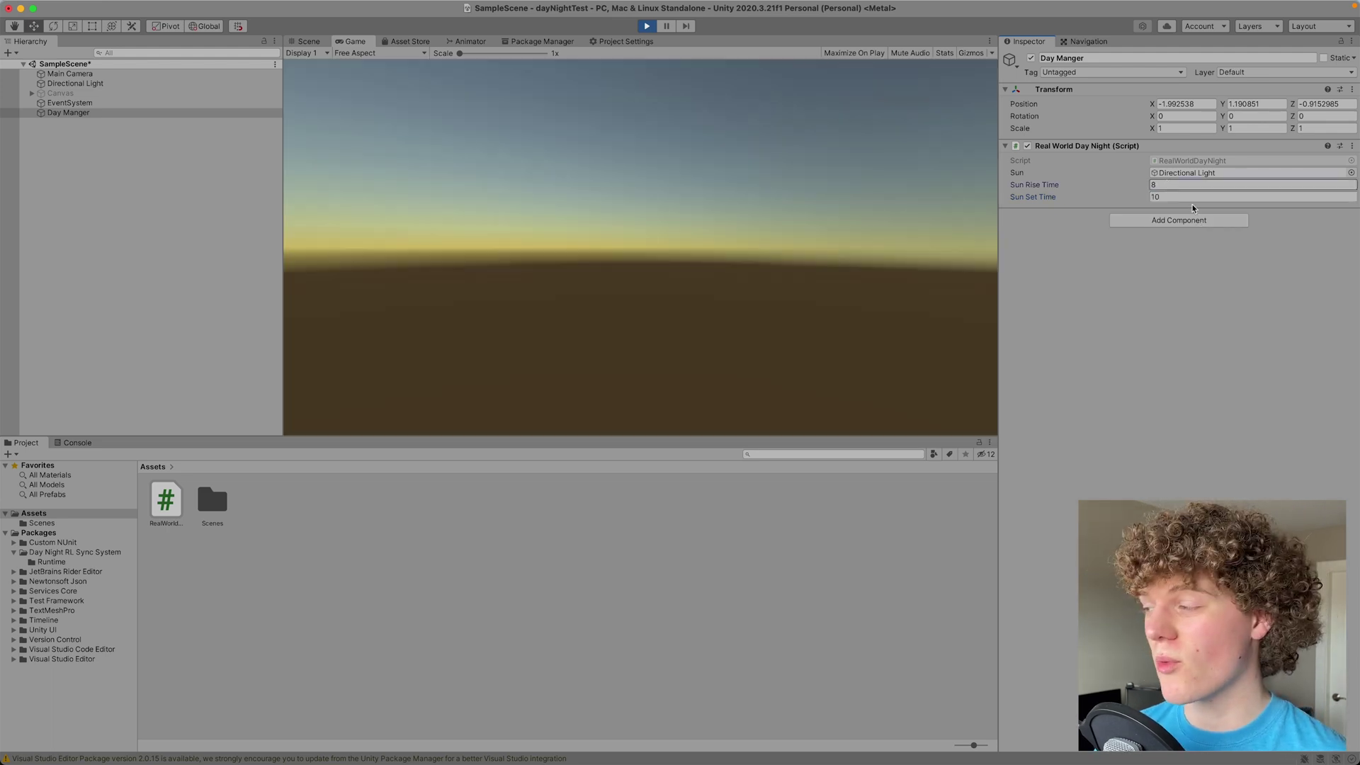
click(1182, 196)
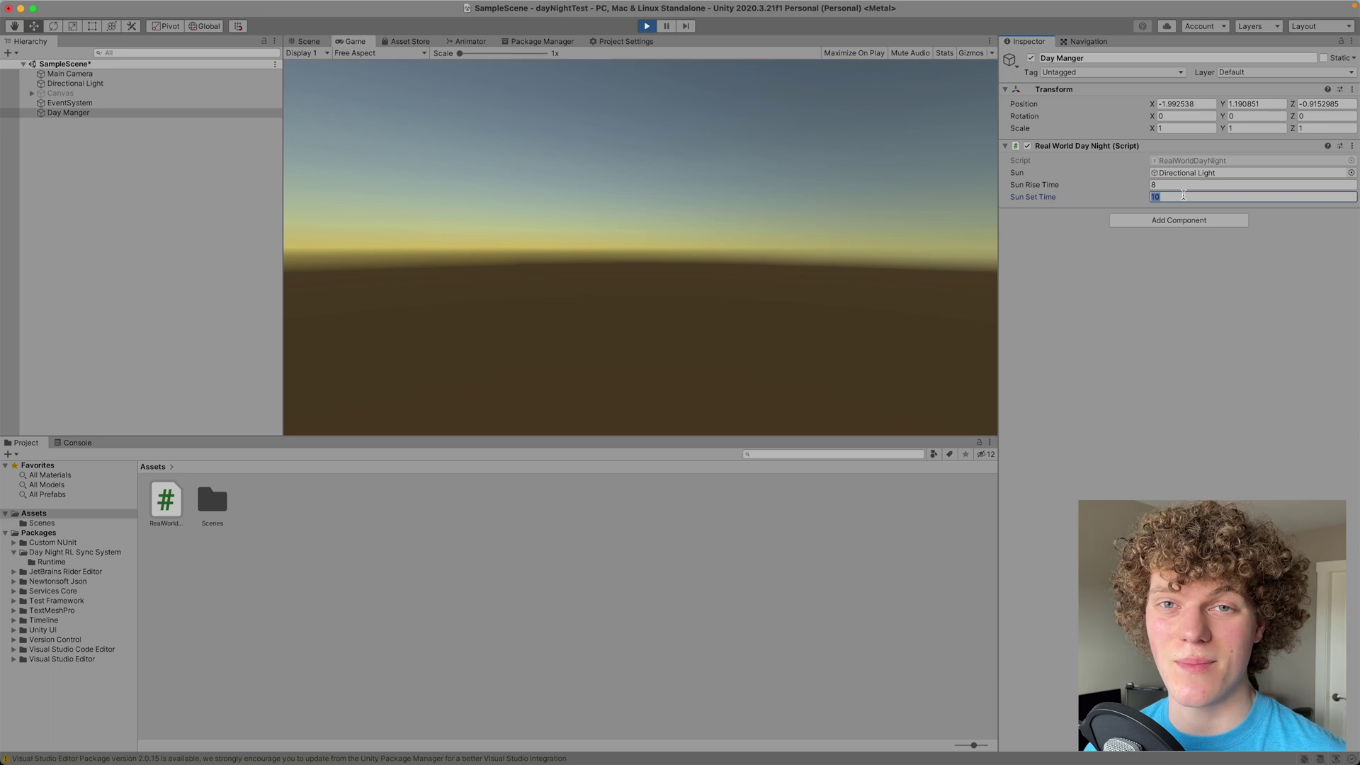
text(8)
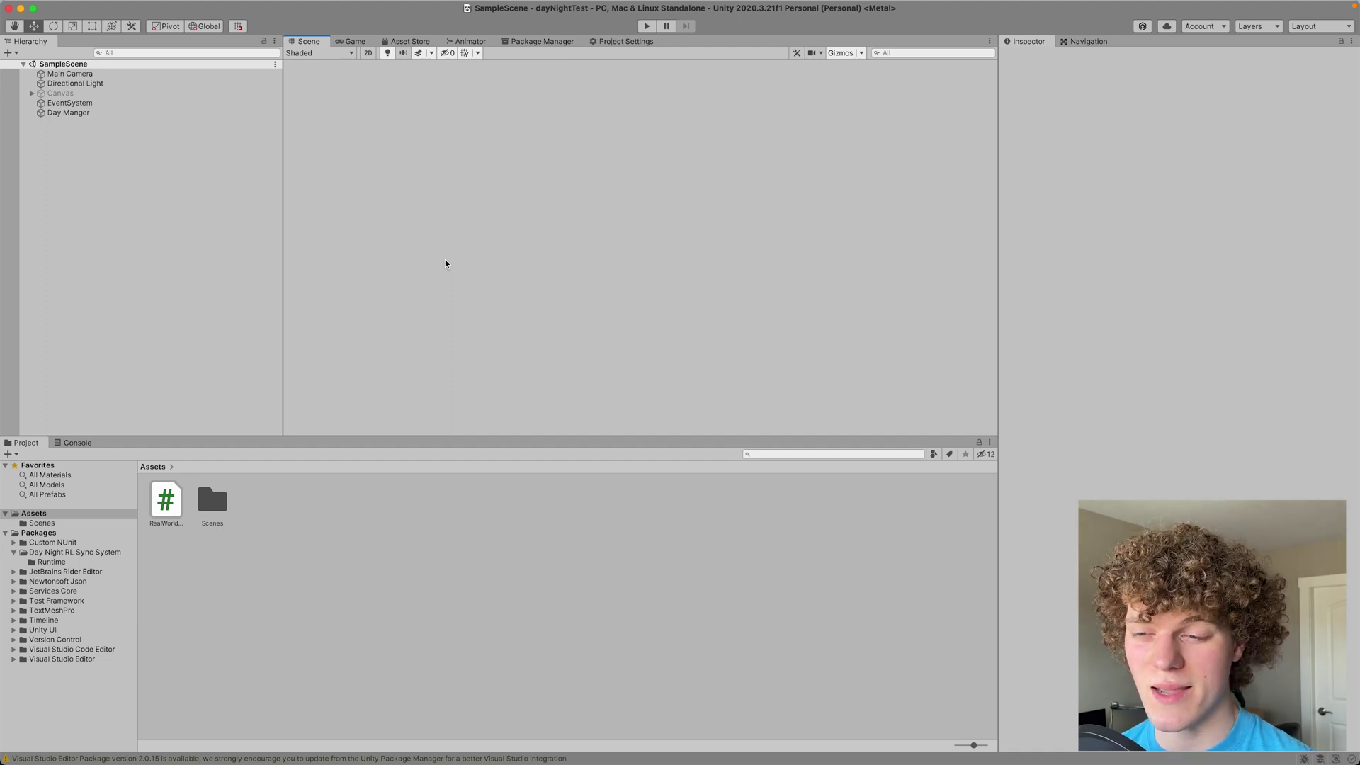
- Switch from Unity to the Chrome window showing the GitHub repository
key(super+Tab)
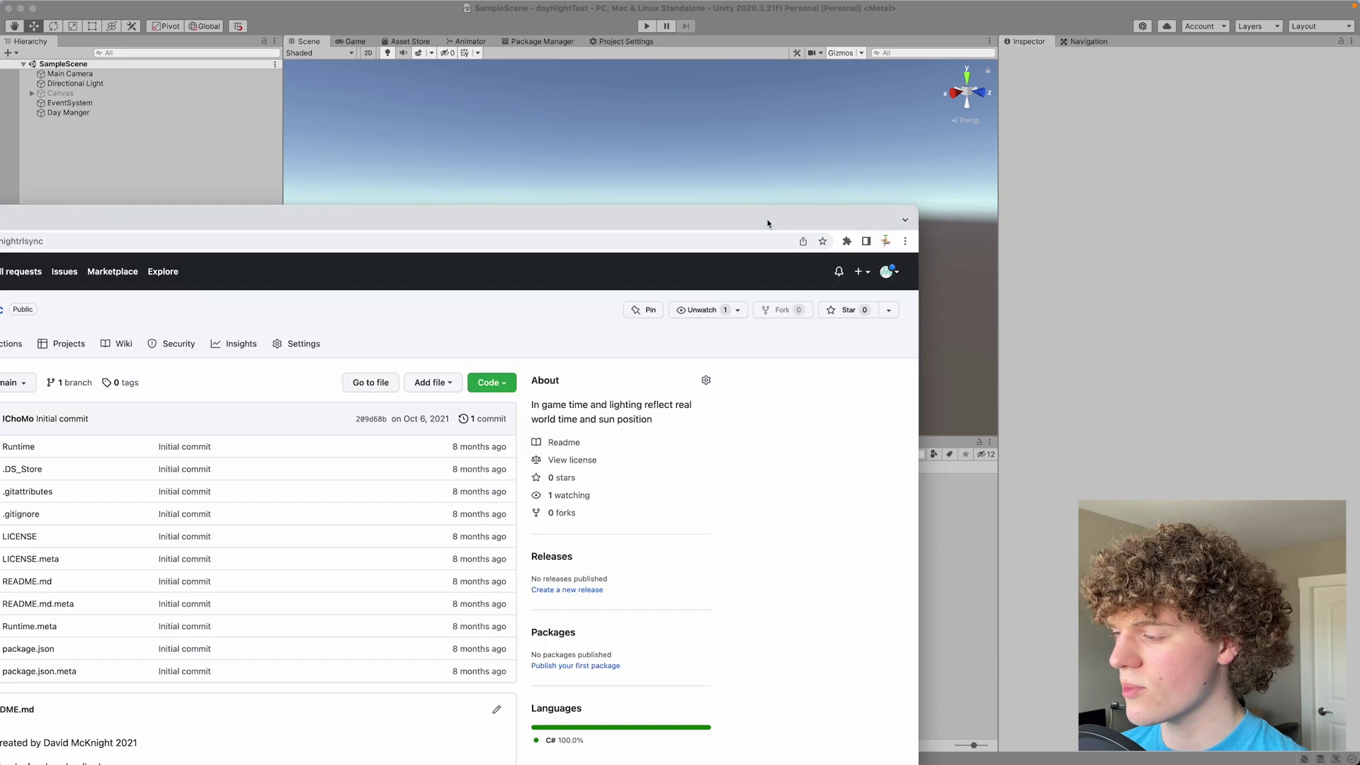
- Maximize Chrome and copy the com.ichomo.daynightrlsync repository's HTTPS clone URL
double_click(767, 223)
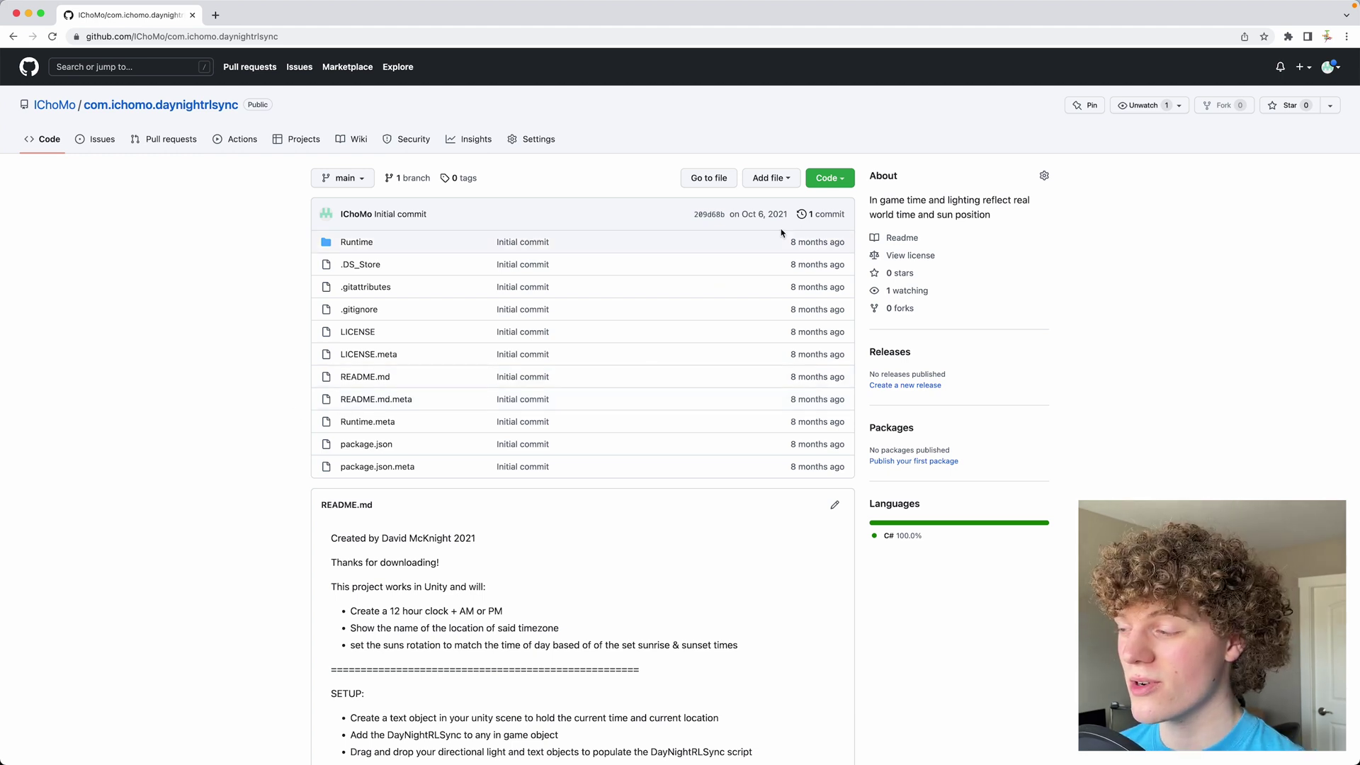
click(827, 178)
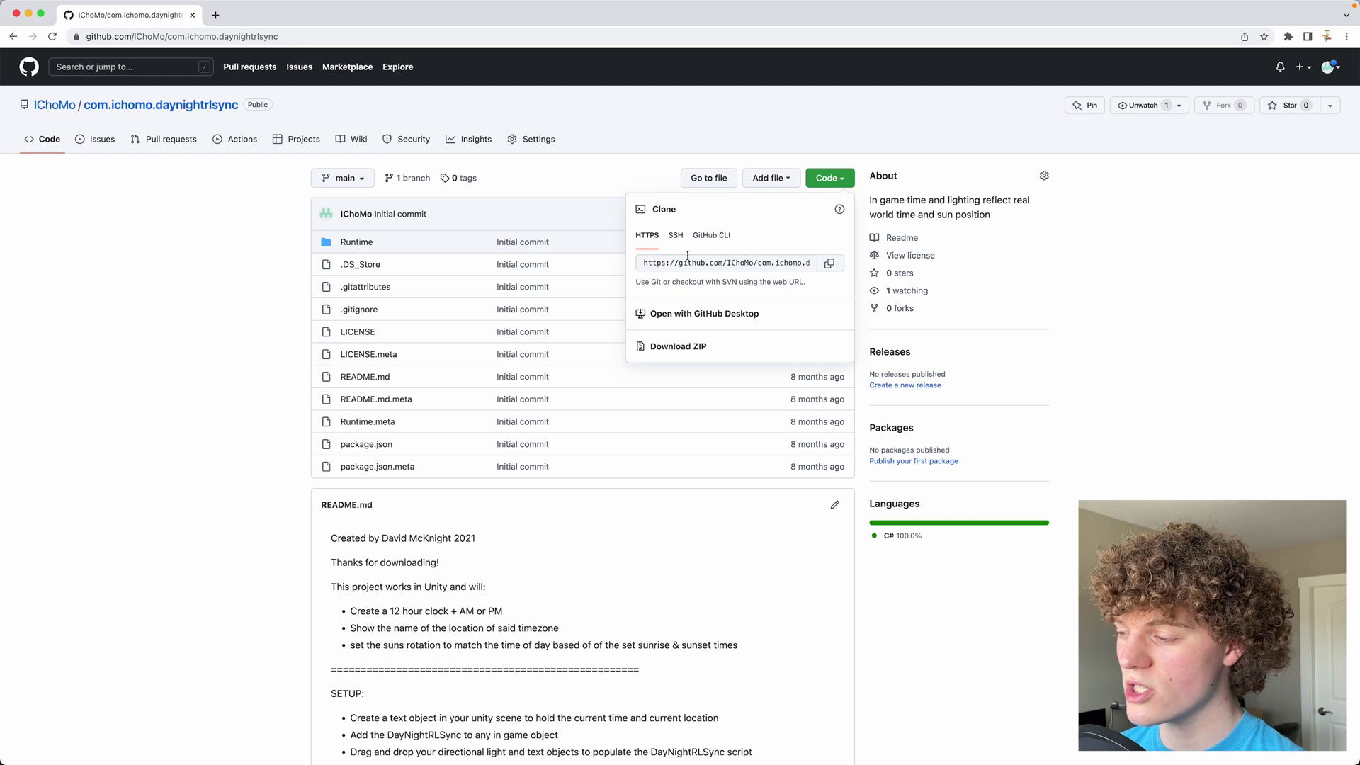
click(829, 263)
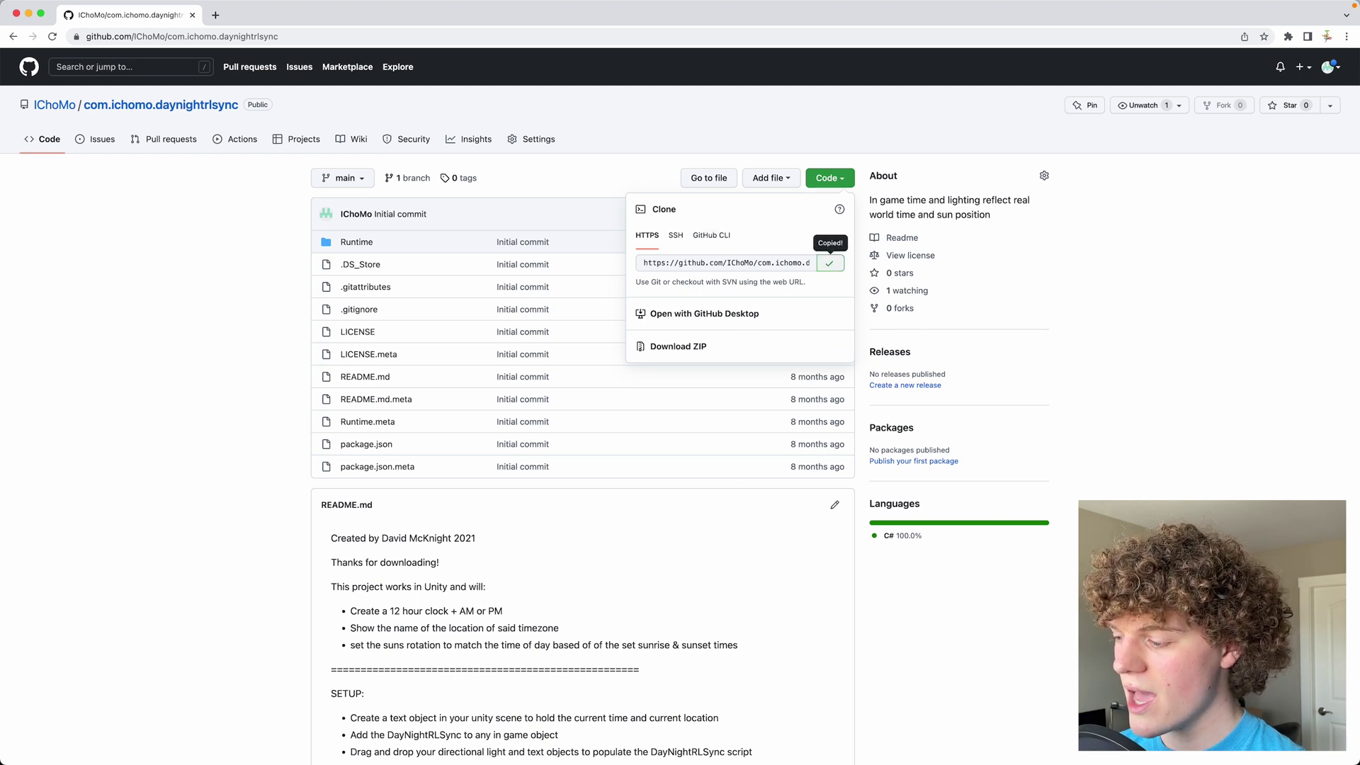
mouse_move(1016, 744)
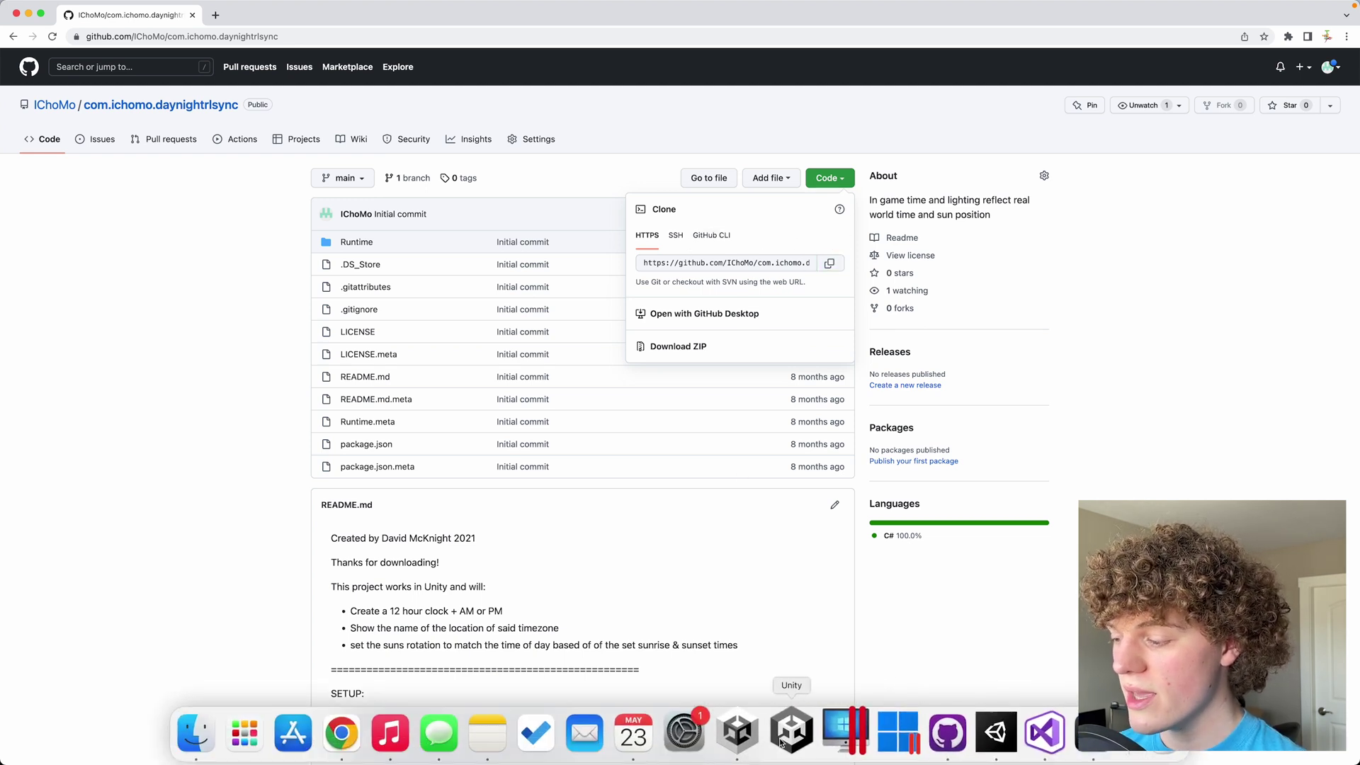
- Install Day Night RL Sync System from the pasted git URL and open its folder under Packages
click(979, 745)
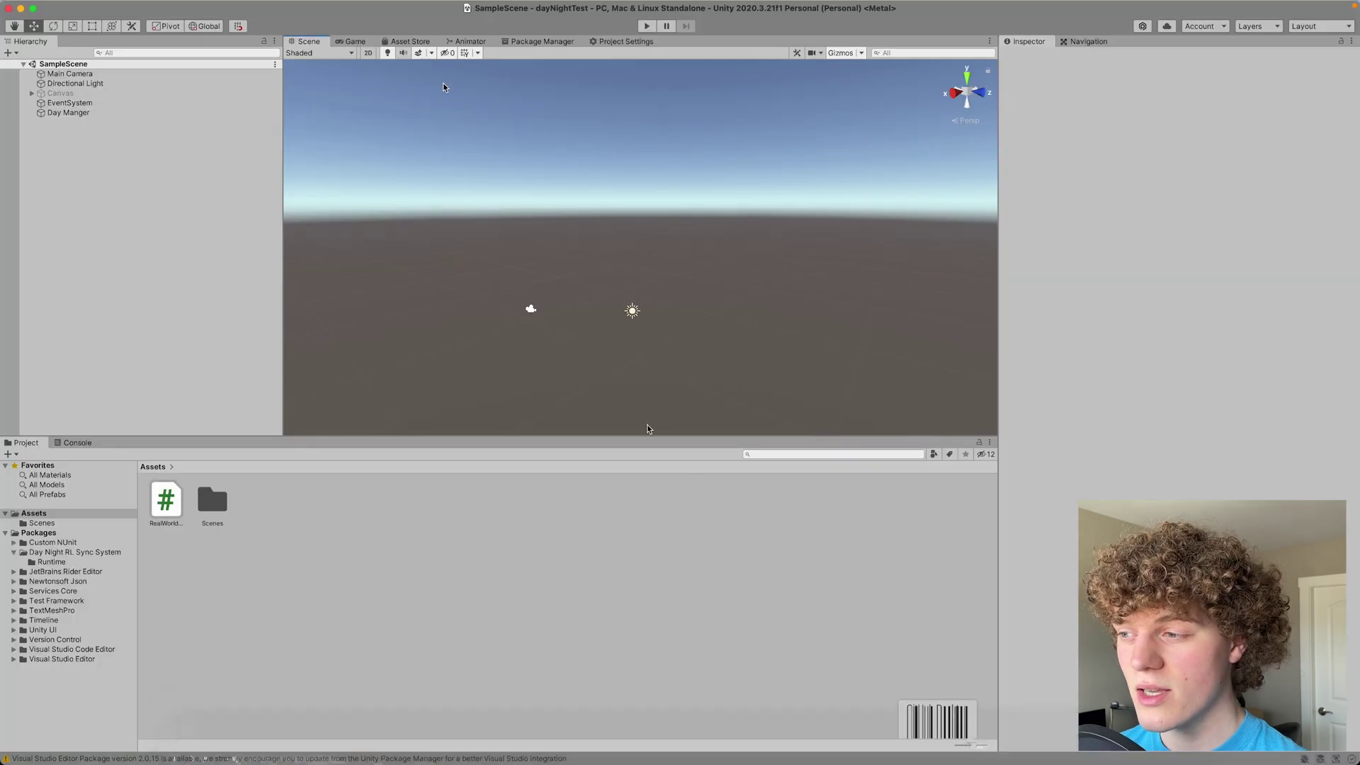
click(539, 41)
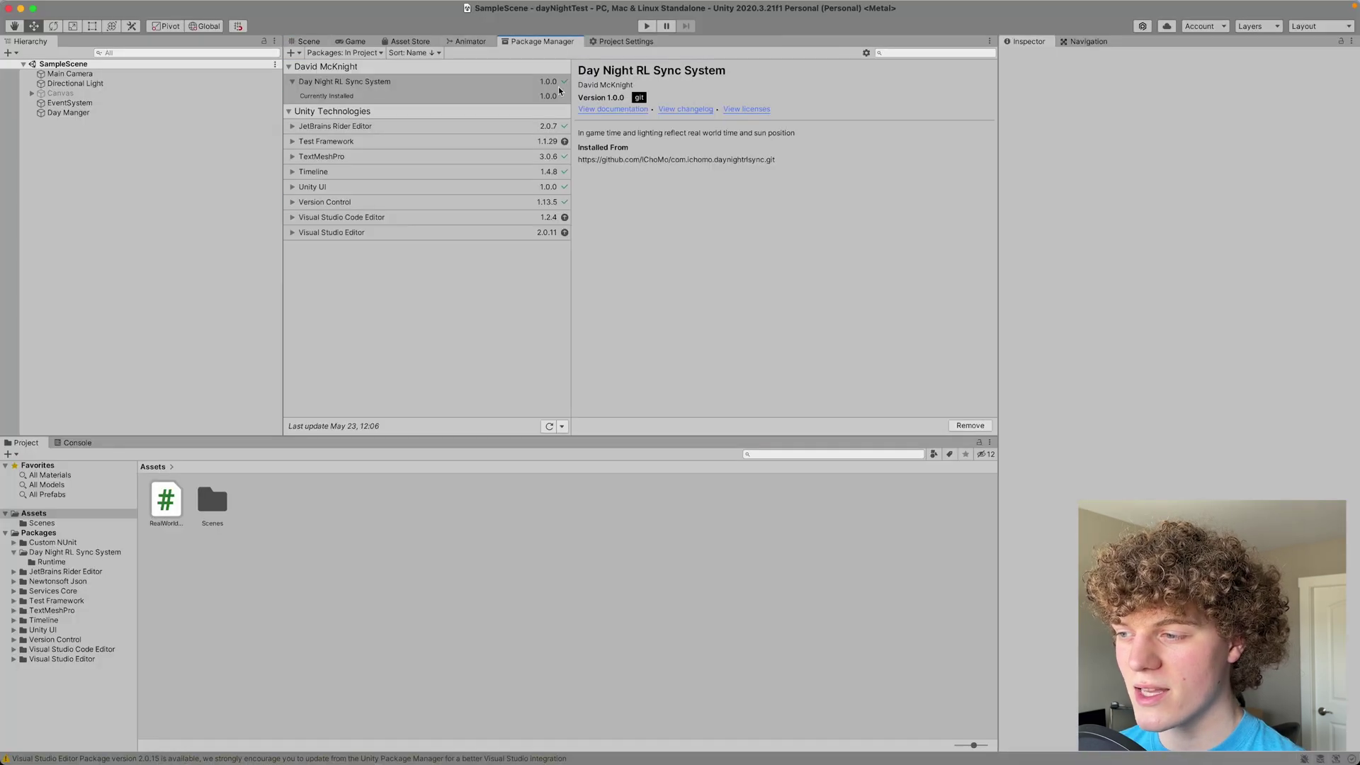
click(292, 54)
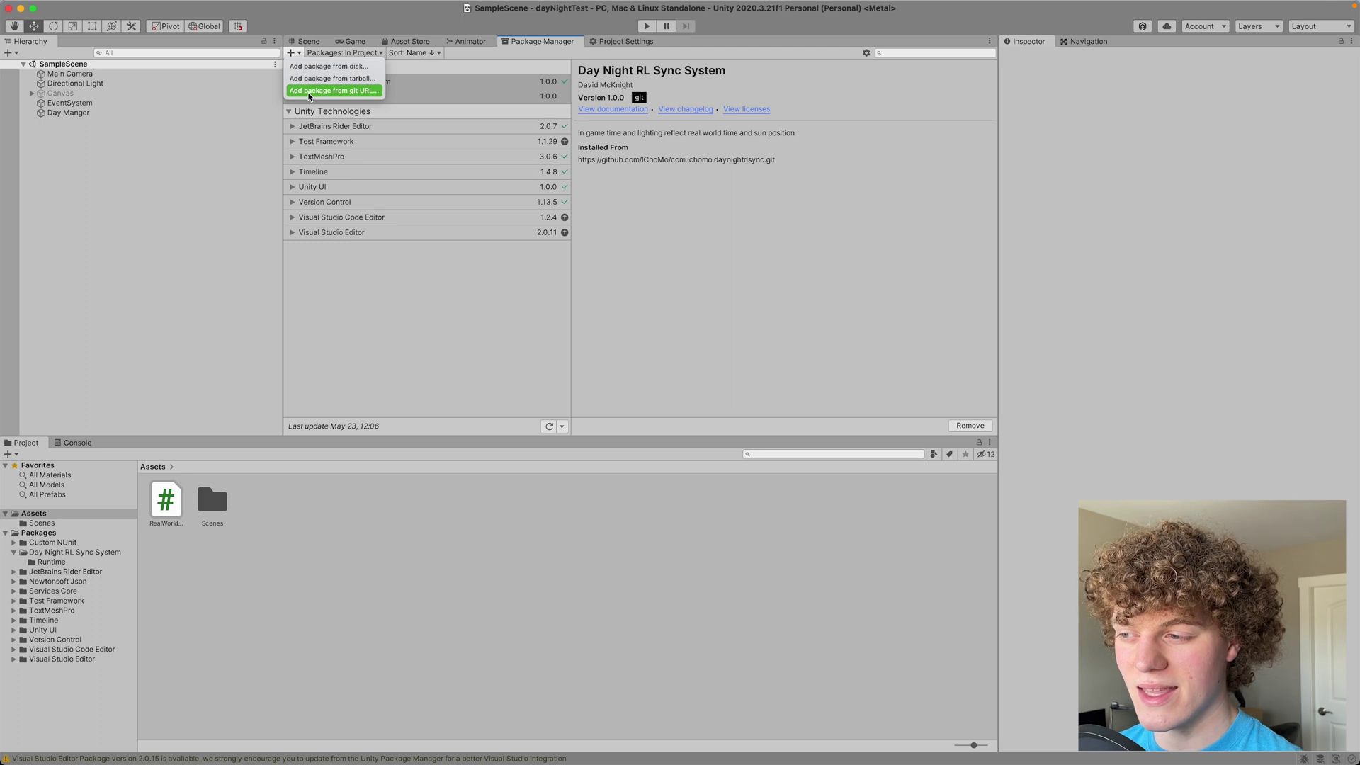
click(308, 92)
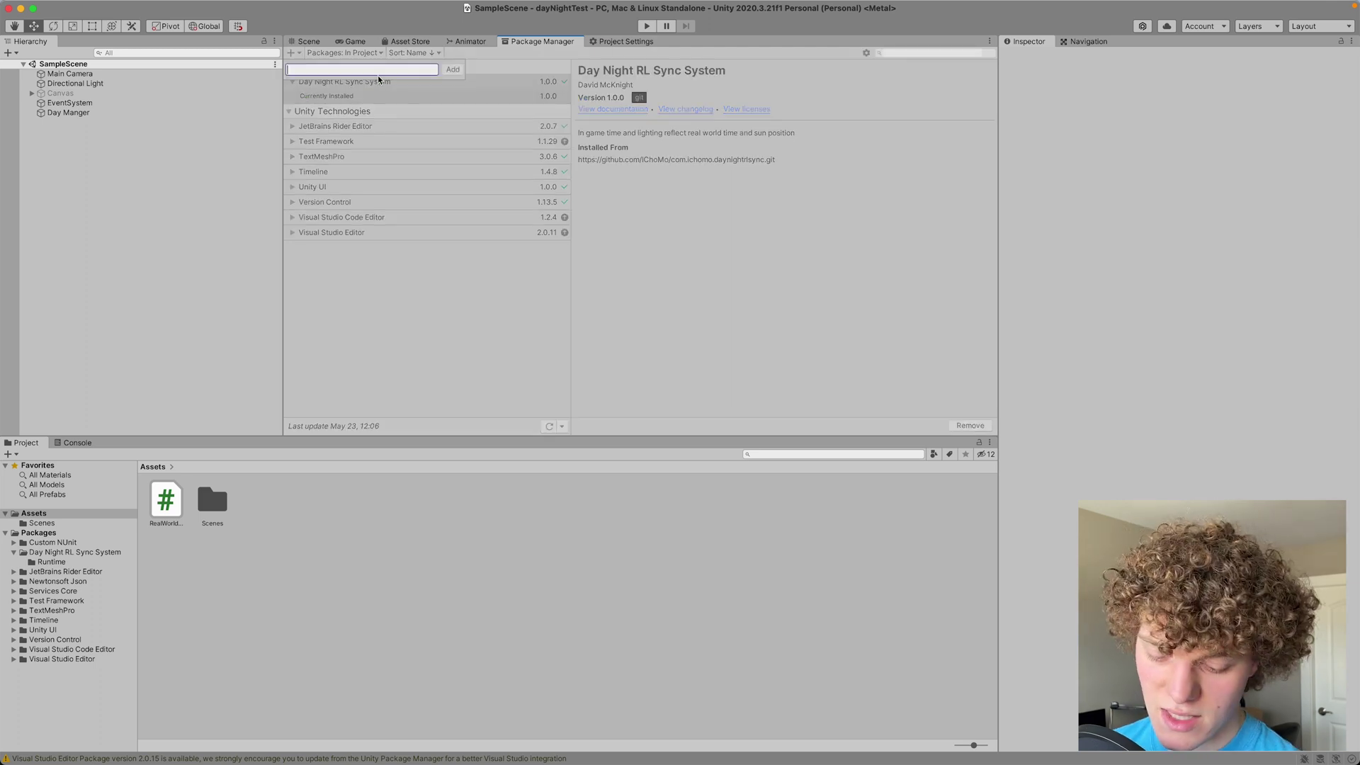
key(super+v)
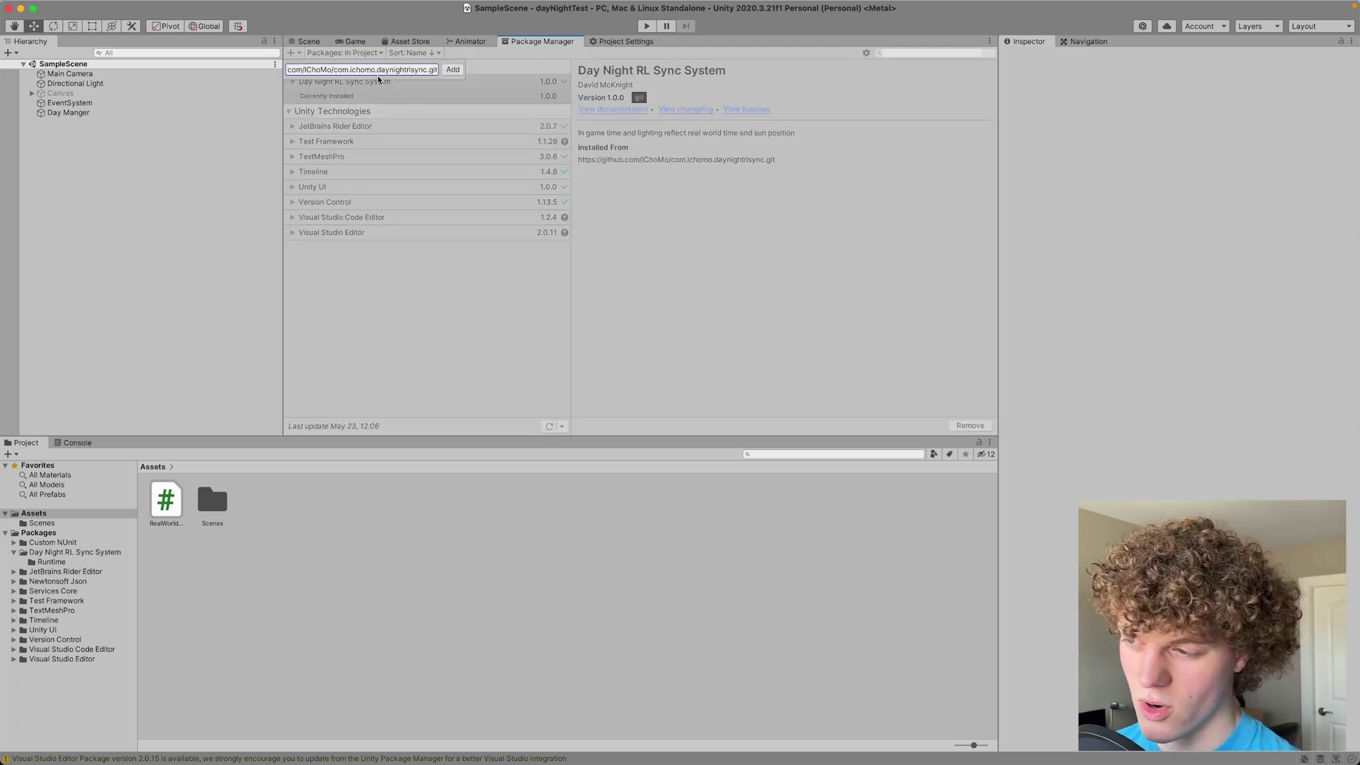
click(452, 69)
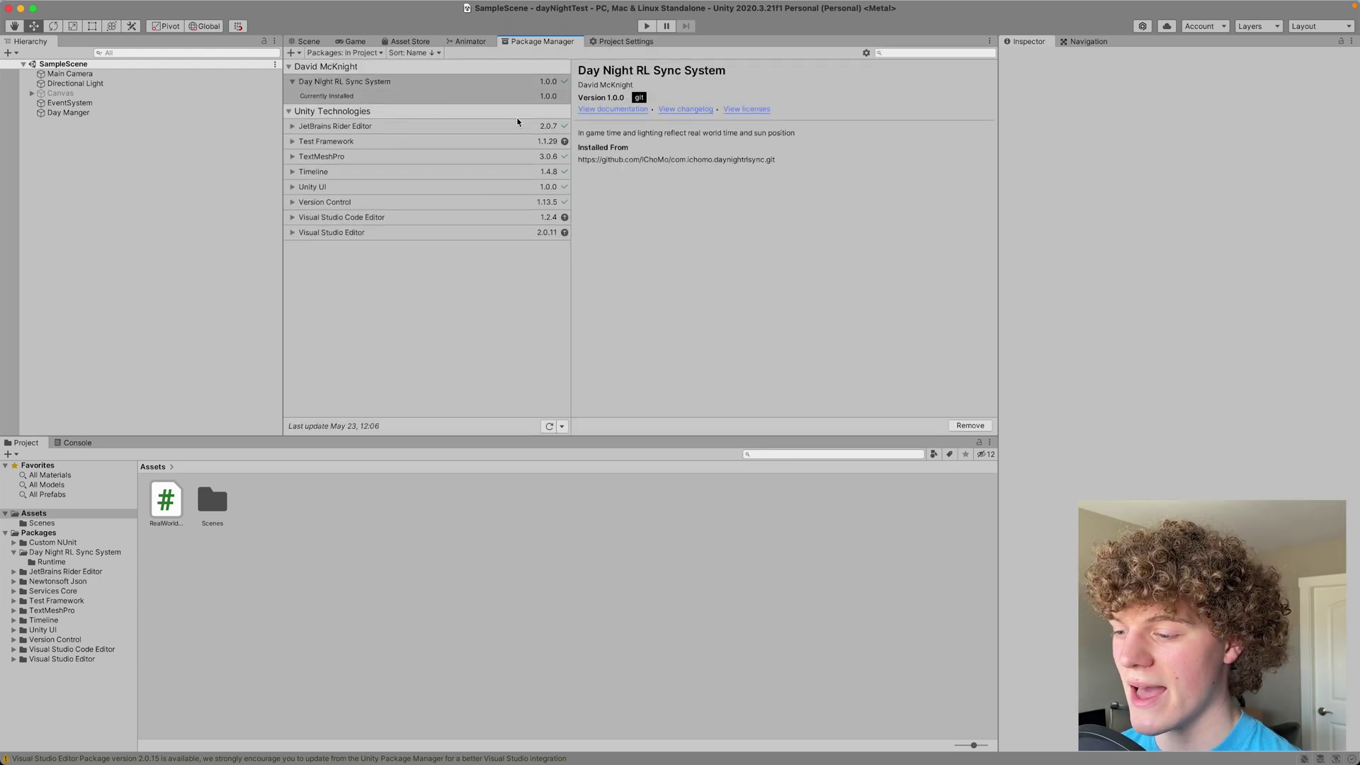
click(45, 534)
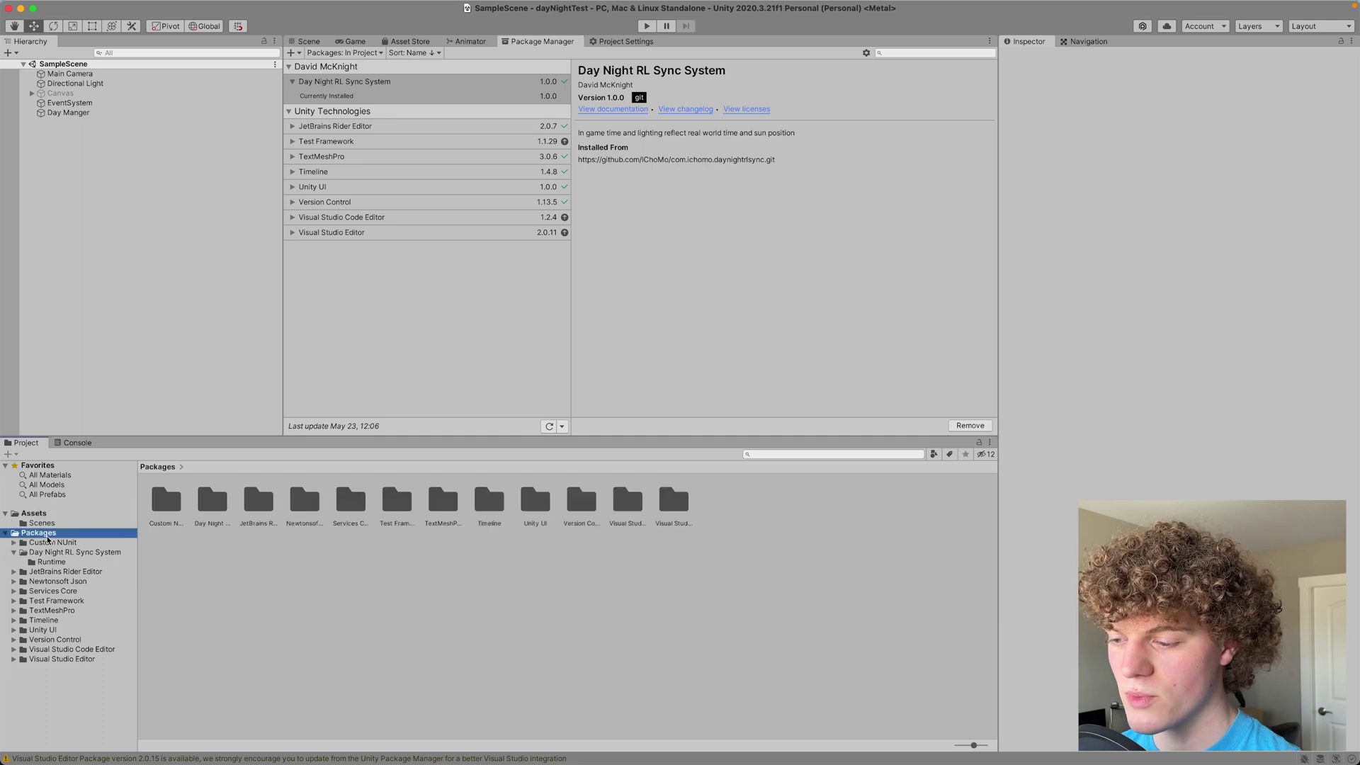
double_click(212, 502)
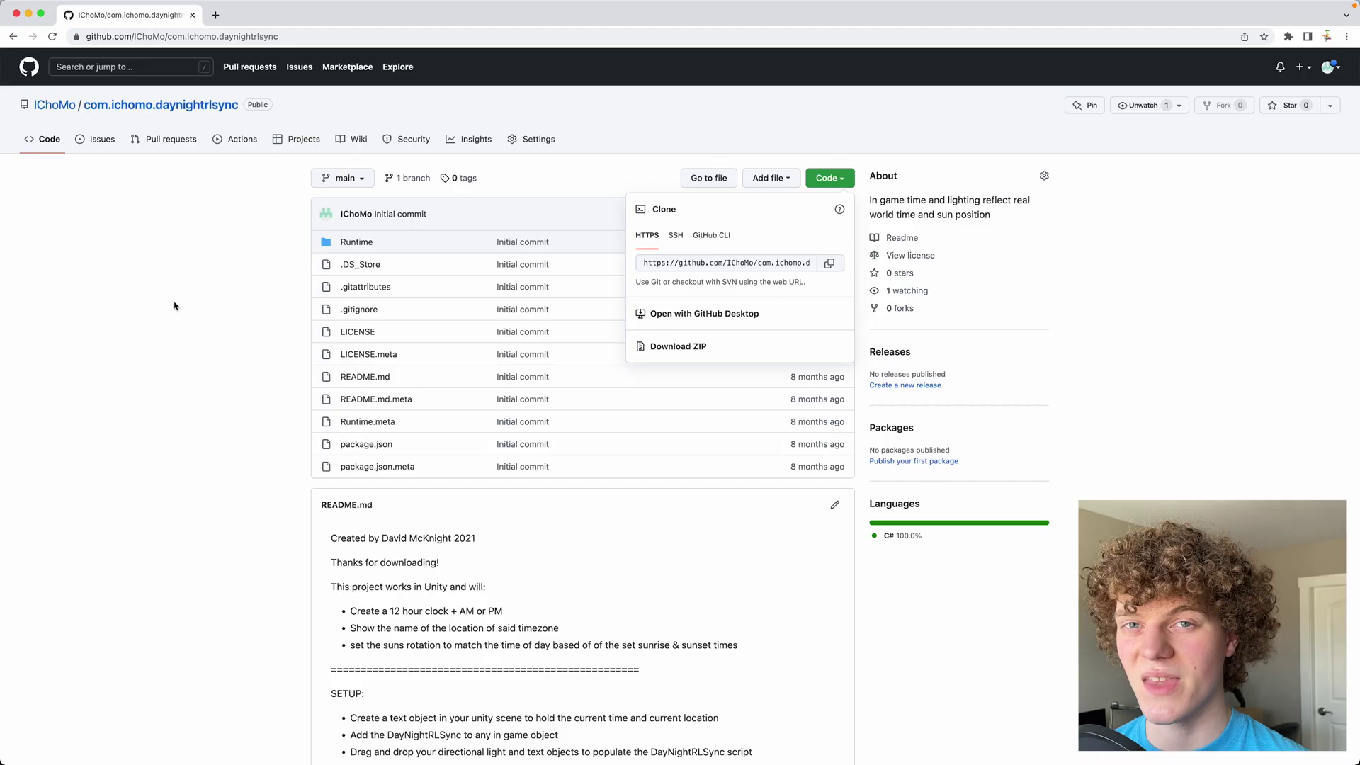
- Dismiss the Code dropdown to read the daynightrlsync README
key(Escape)
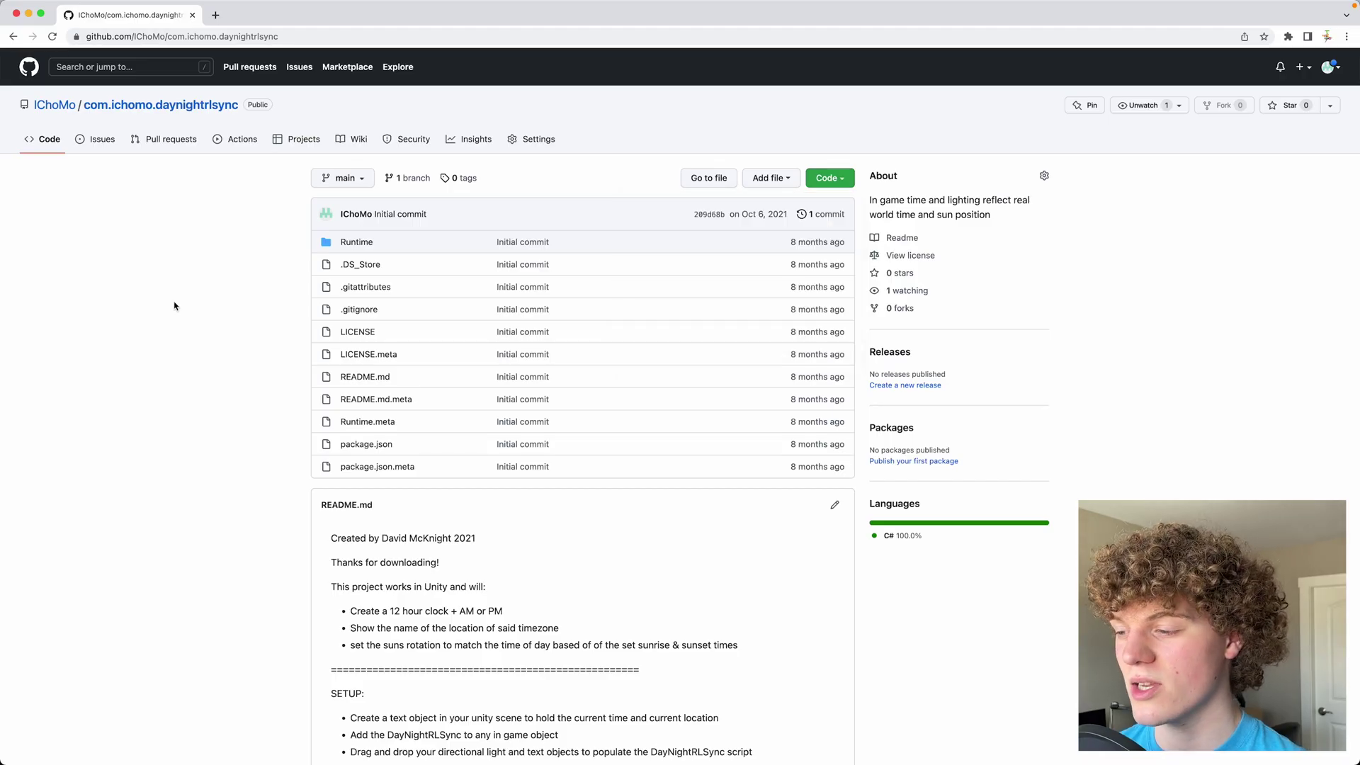
mouse_move(333, 758)
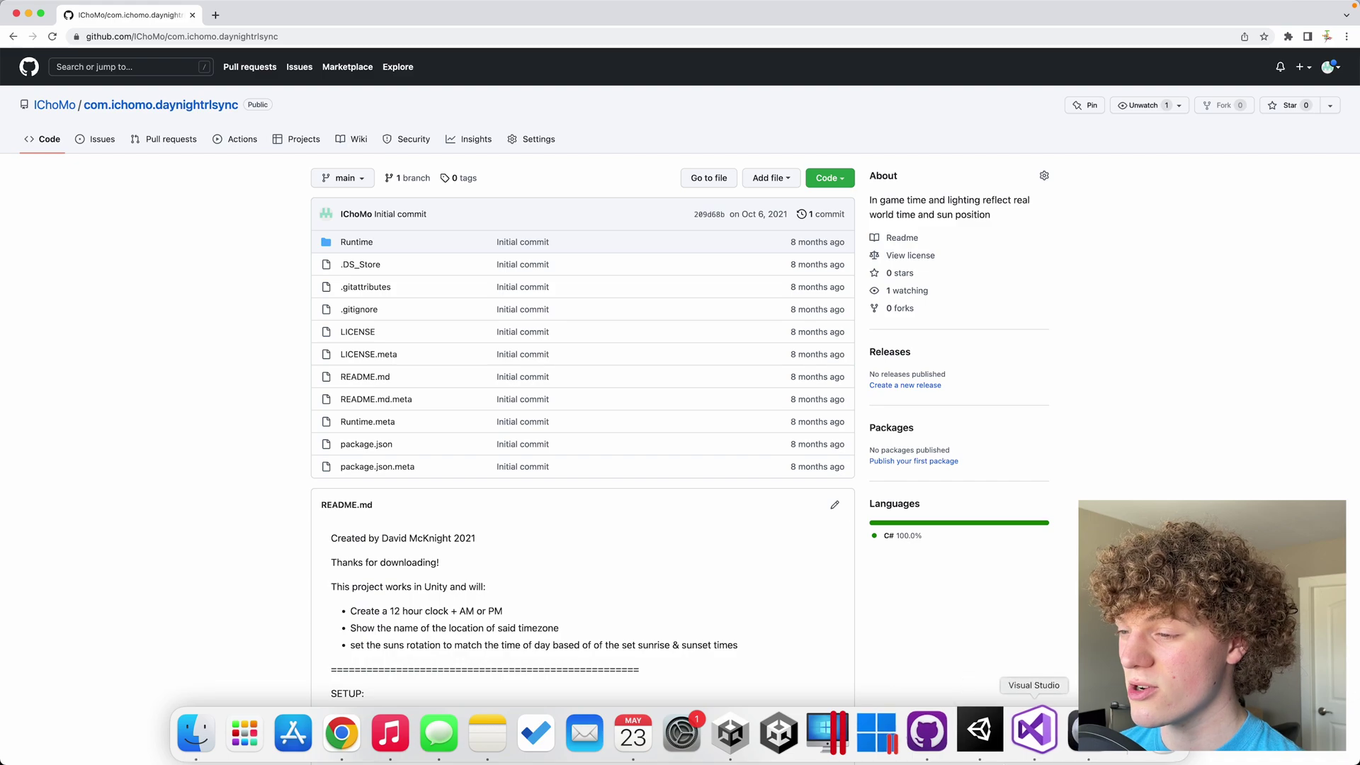
- Back in Unity, open the package's Runtime folder and inspect the DayNightRLSync script
click(978, 729)
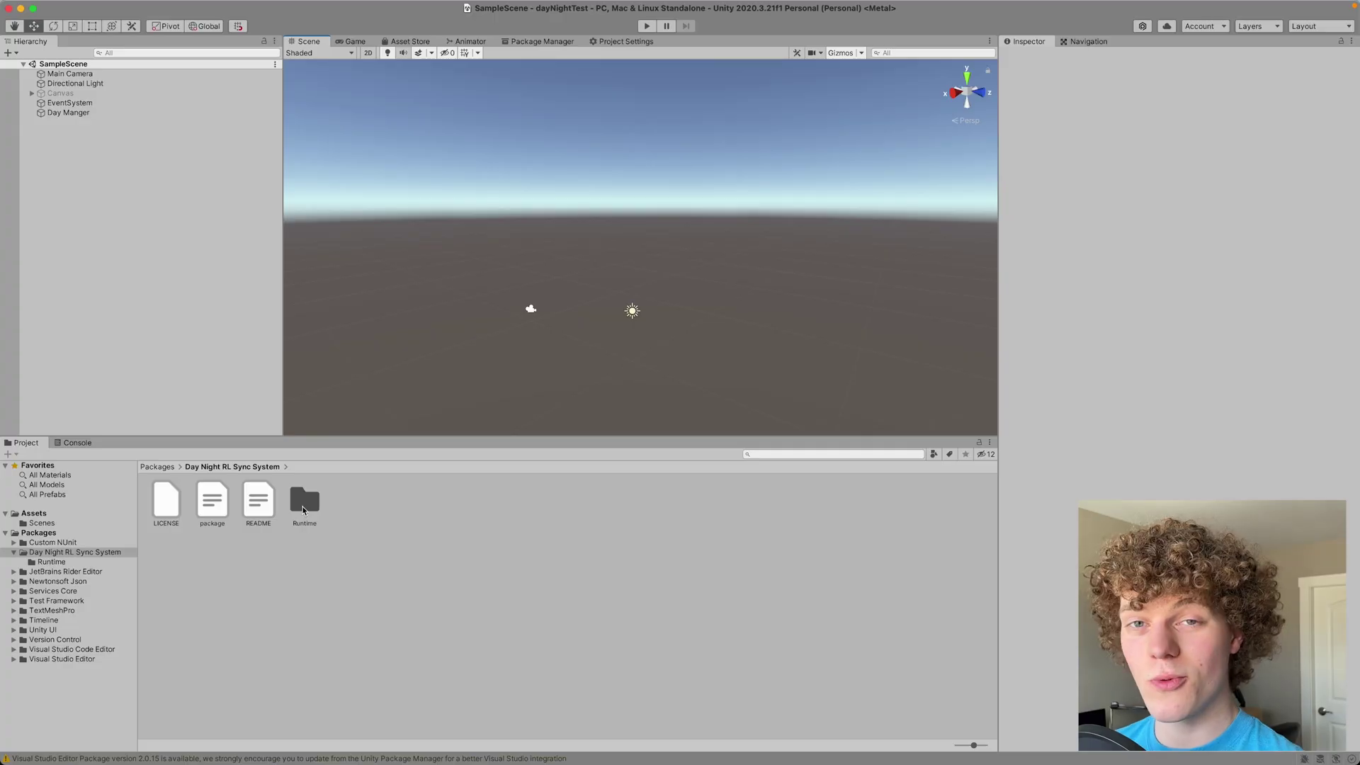
double_click(303, 508)
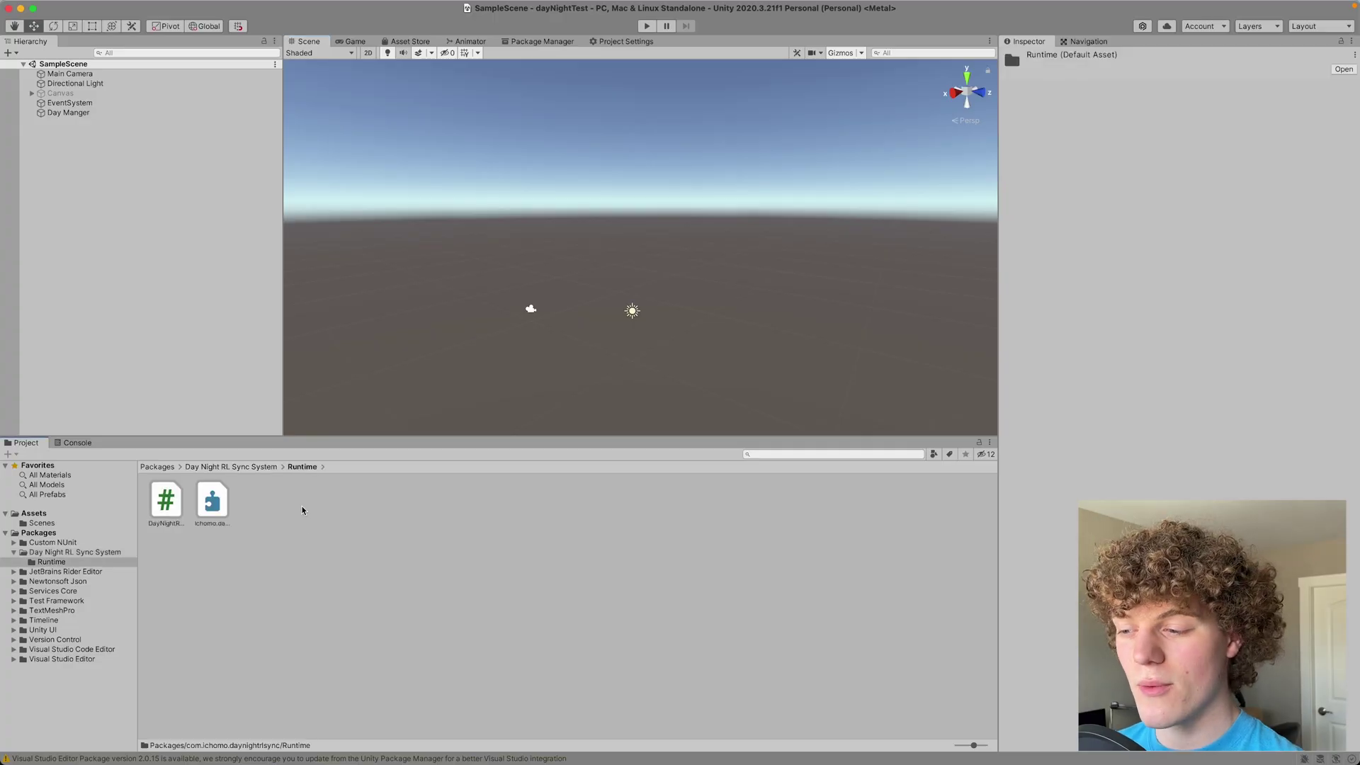
click(166, 505)
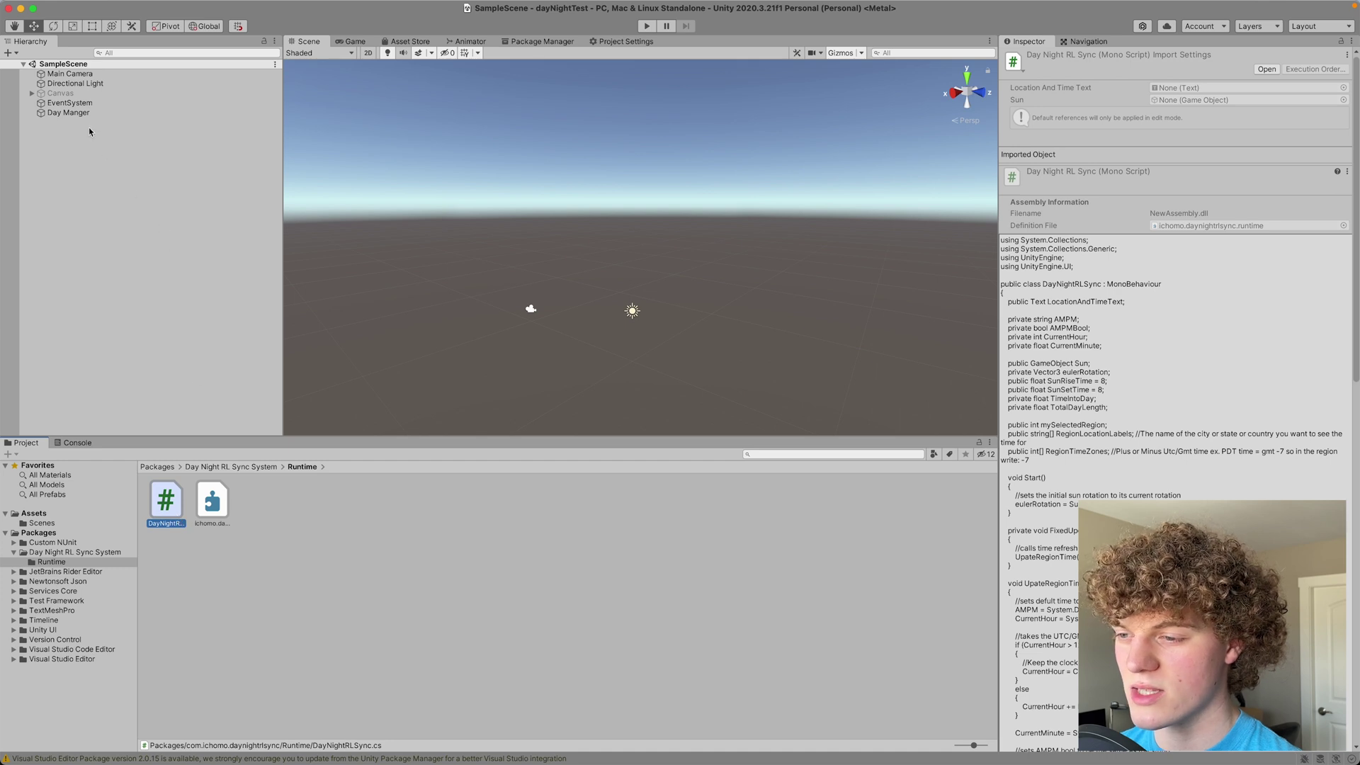
- On Day Manger, remove the Real World Day Night component and add DayNightRLSync in its place
click(75, 113)
right_click(1077, 146)
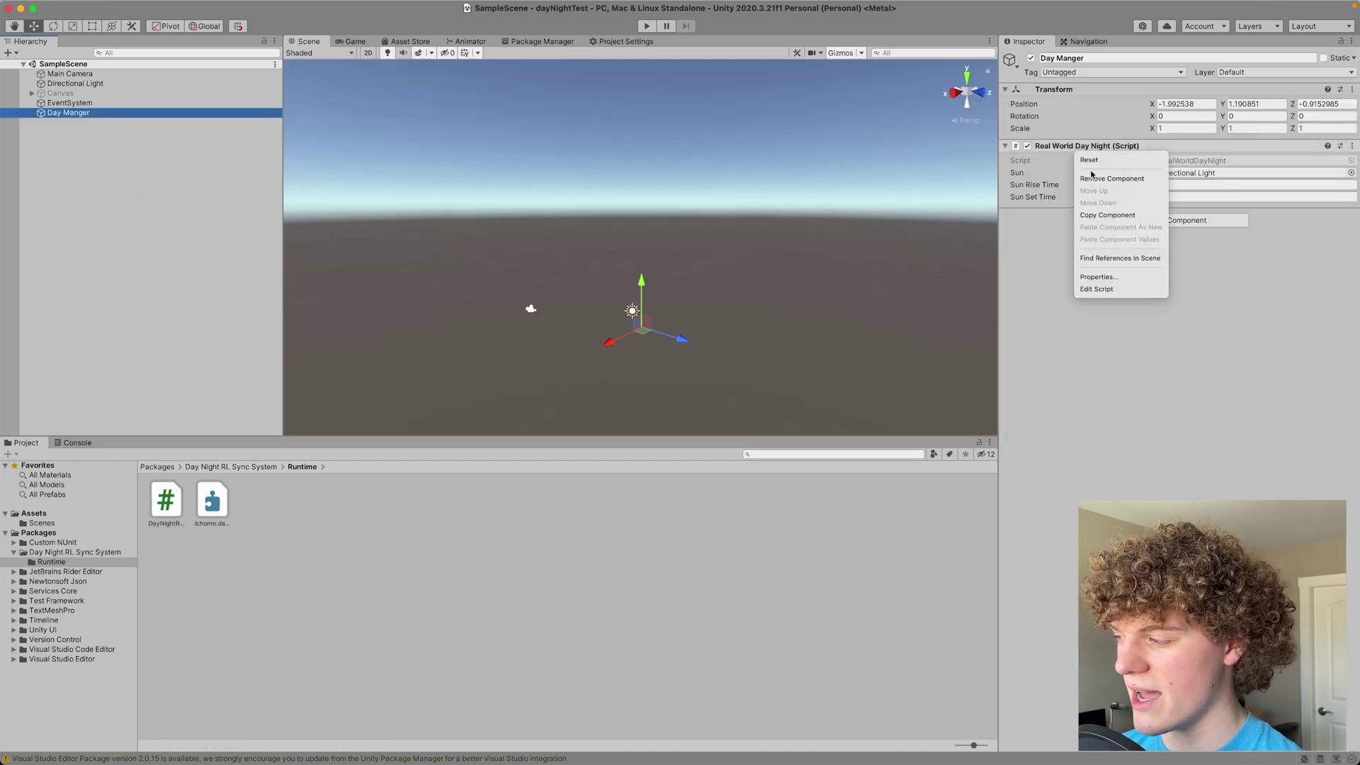
click(1091, 179)
drag(150, 488, 1096, 293)
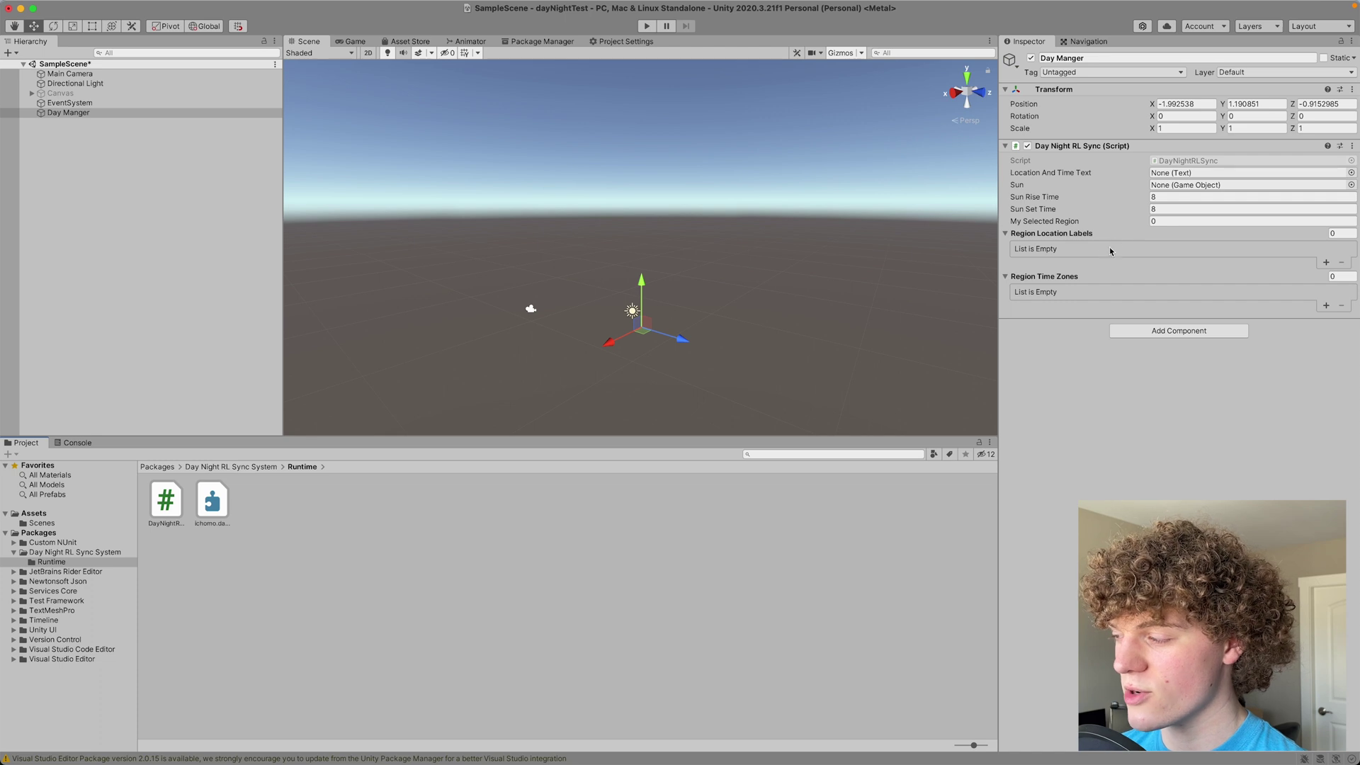
- Activate the Canvas, view it in the Game view, and expand it to reveal Location Text
click(113, 94)
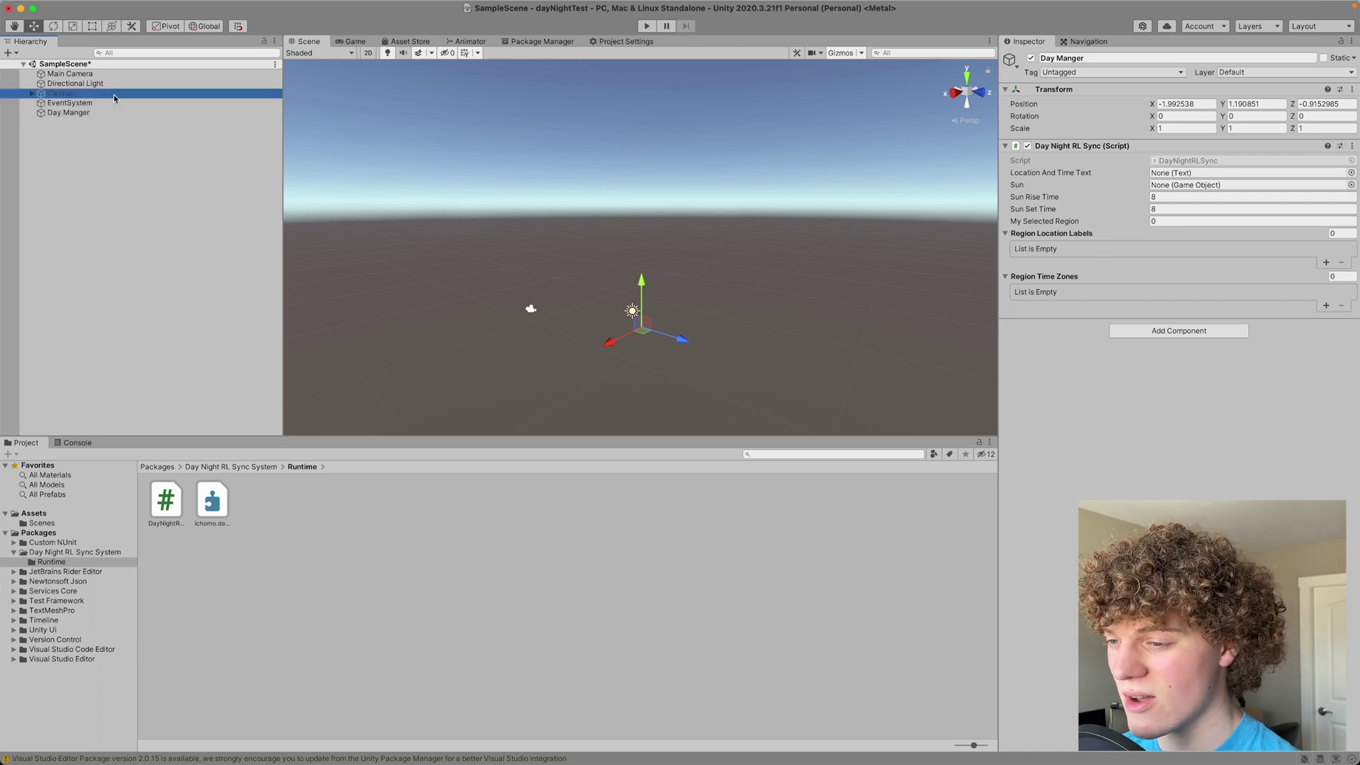
click(1032, 57)
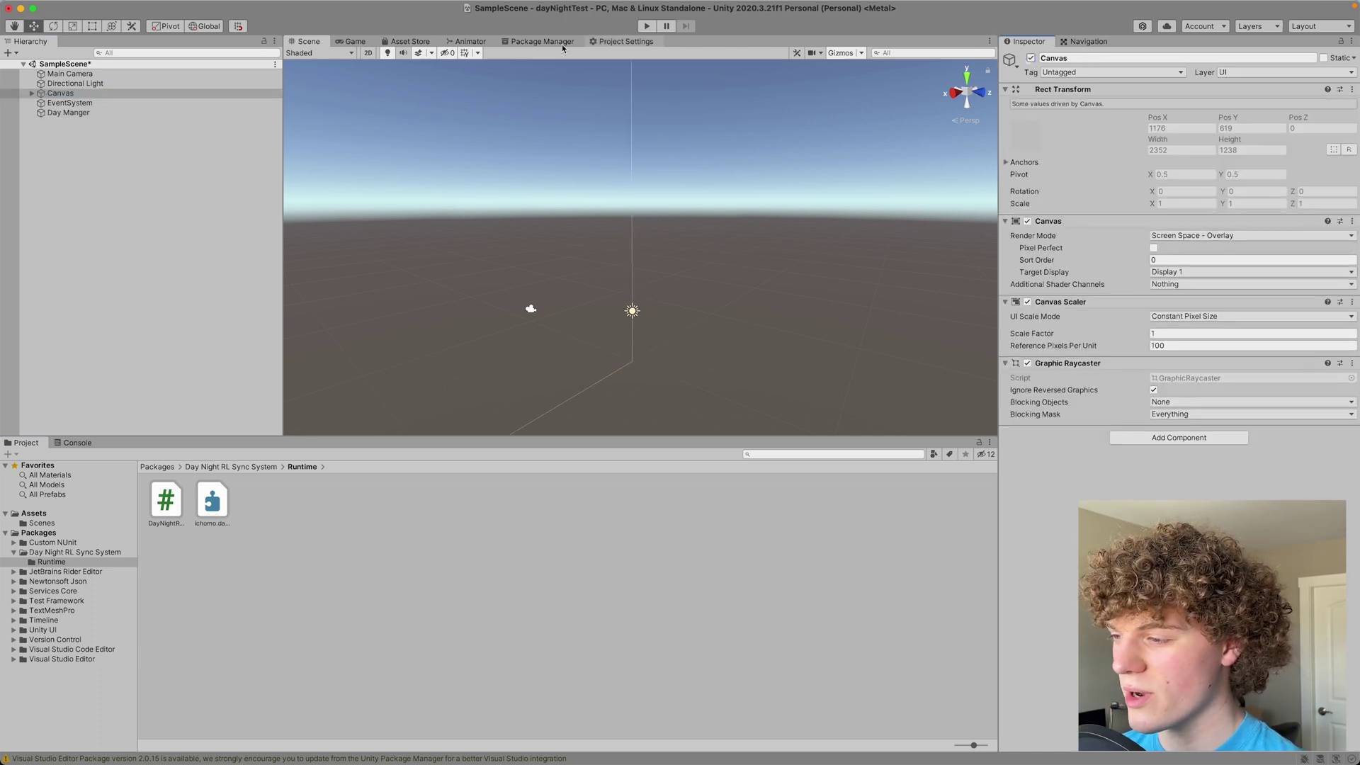
click(352, 42)
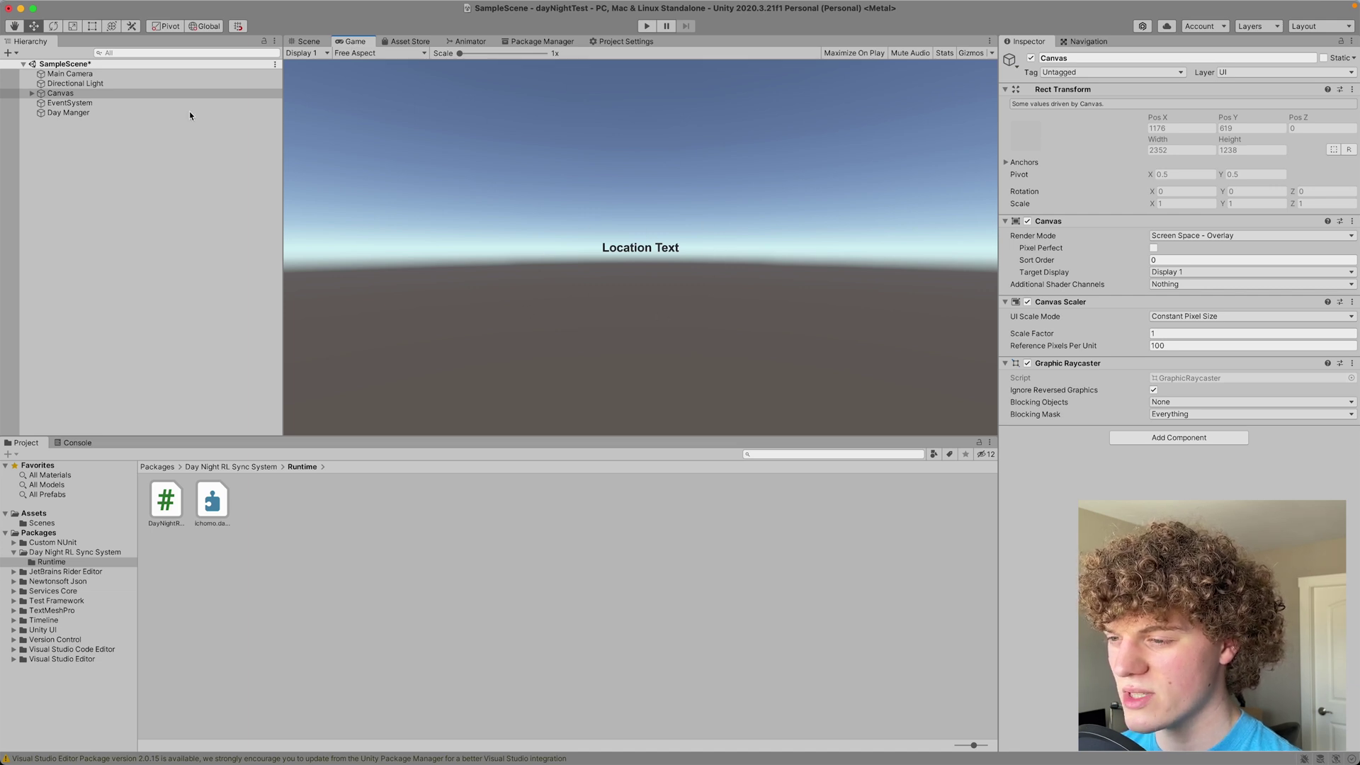
click(31, 92)
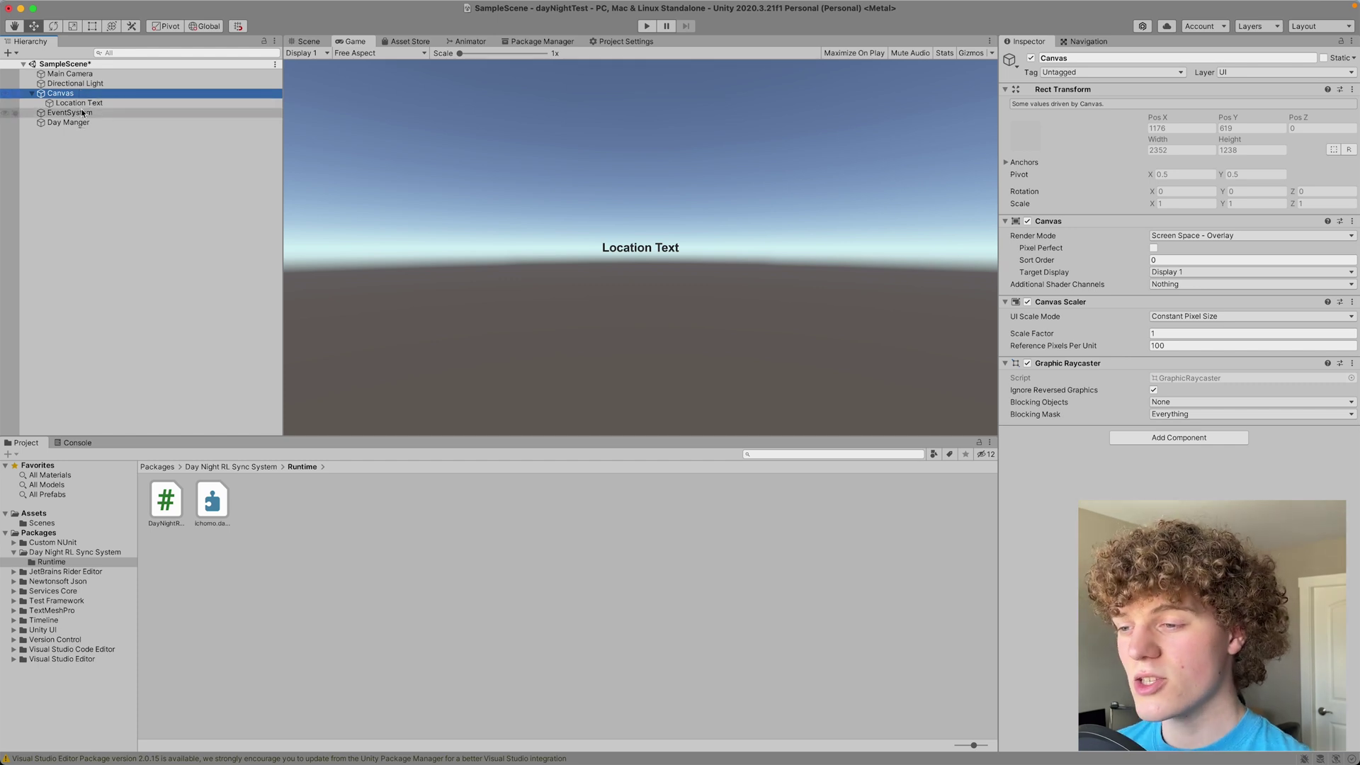
- On Day Manger's sync component, assign Directional Light as the sun and Location Text as the text
click(118, 123)
drag(75, 84, 1180, 186)
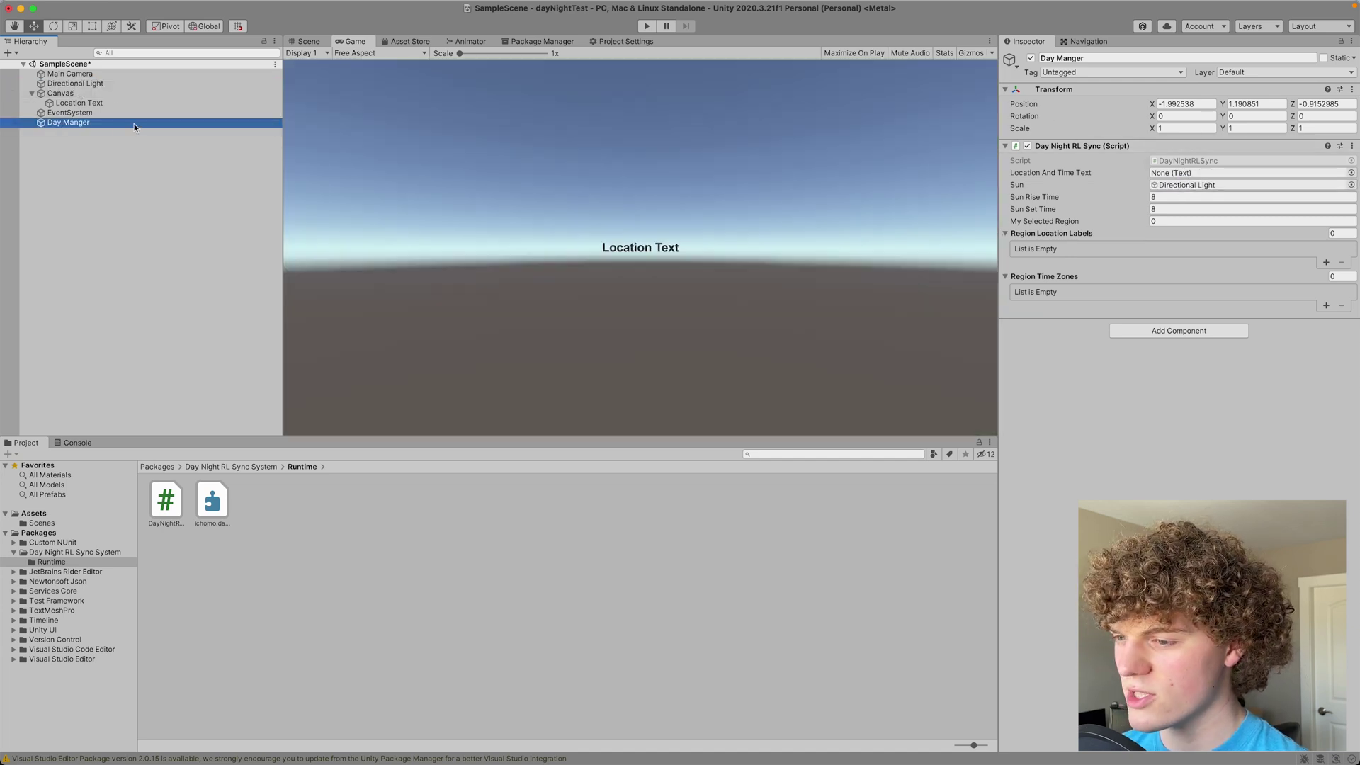
drag(79, 103, 1175, 174)
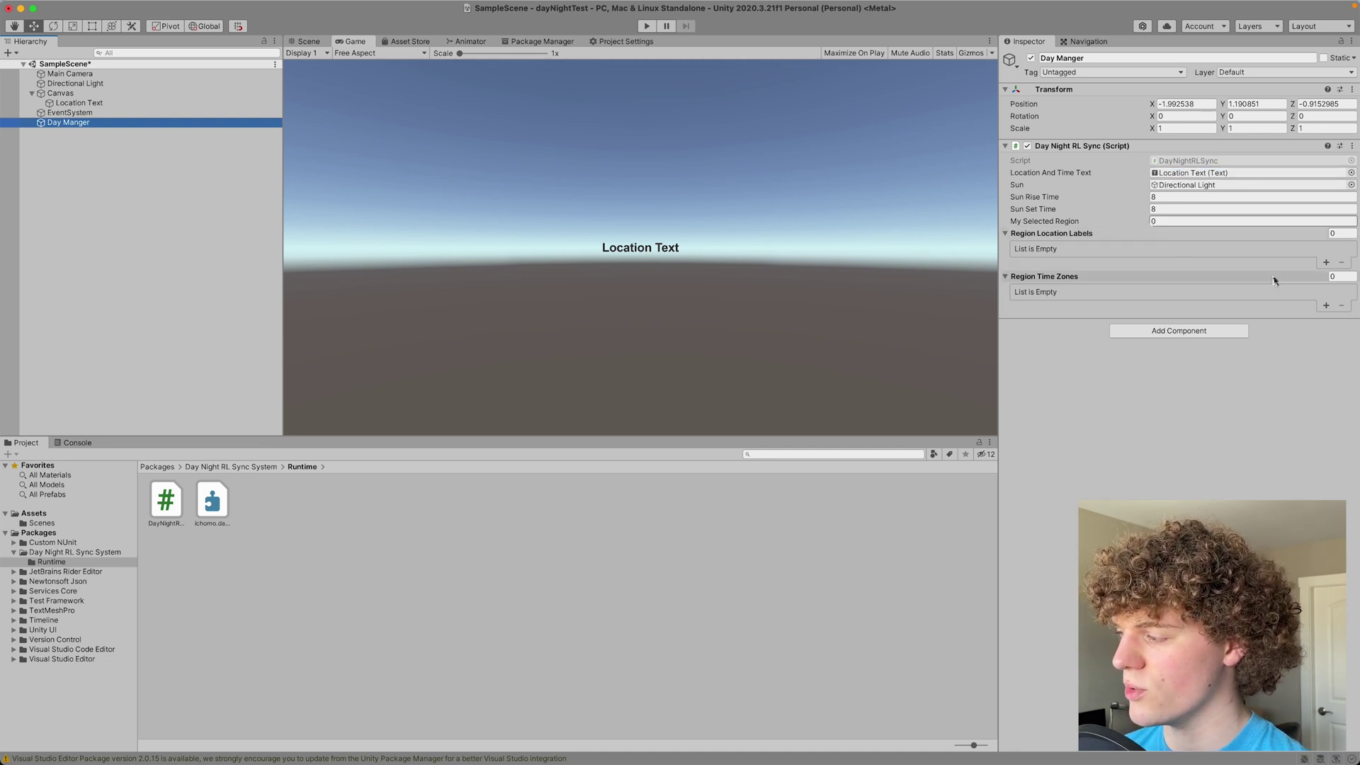
- Set both region label and time zone arrays to 4 entries, naming the first region China
click(1343, 234)
text(4)
key(Return)
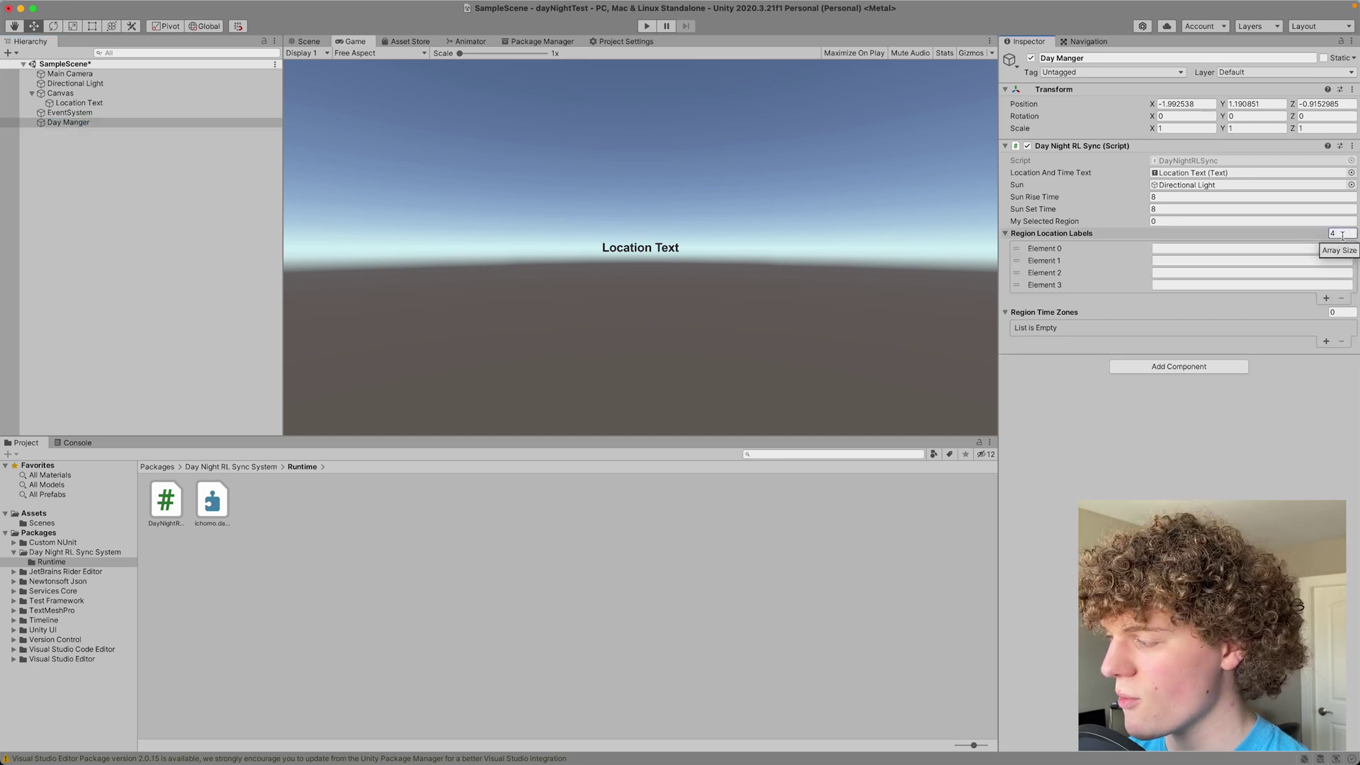
click(1343, 313)
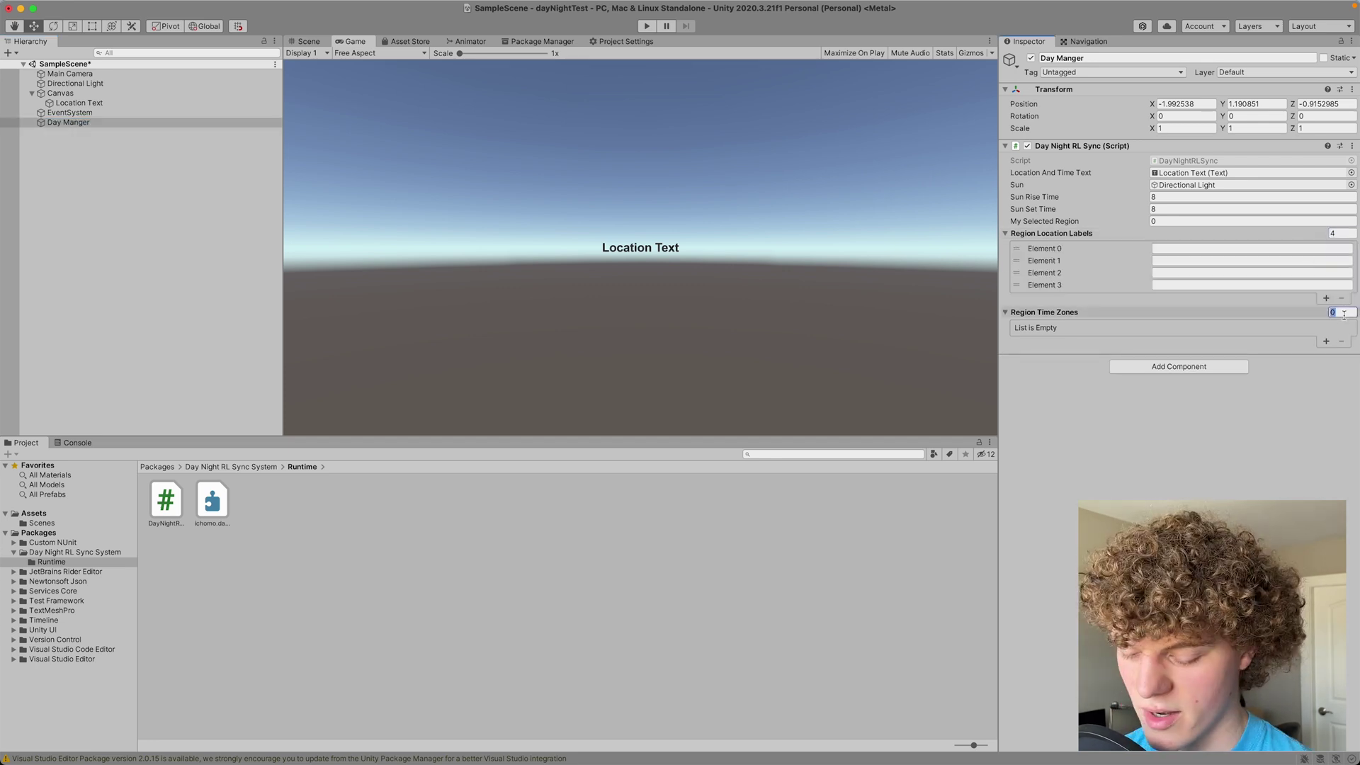
text(4)
key(Return)
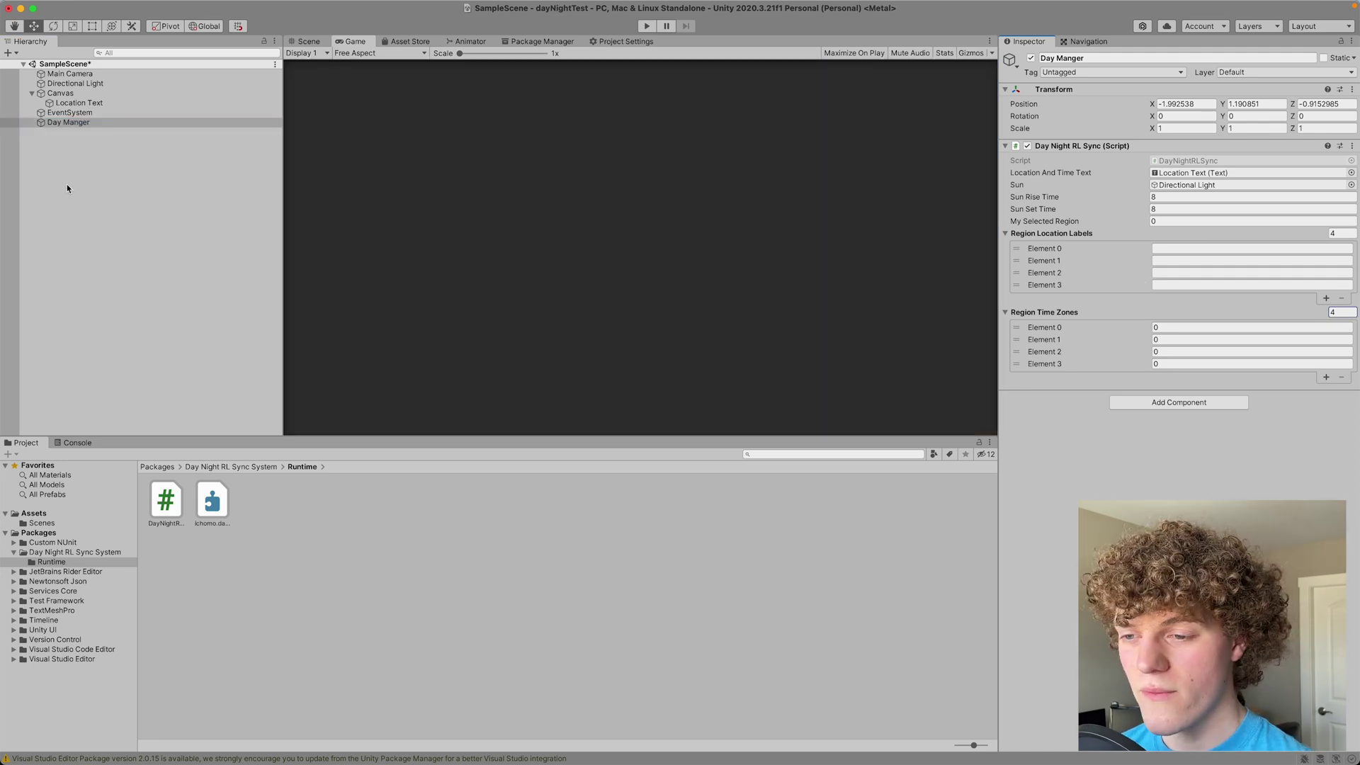
click(1217, 248)
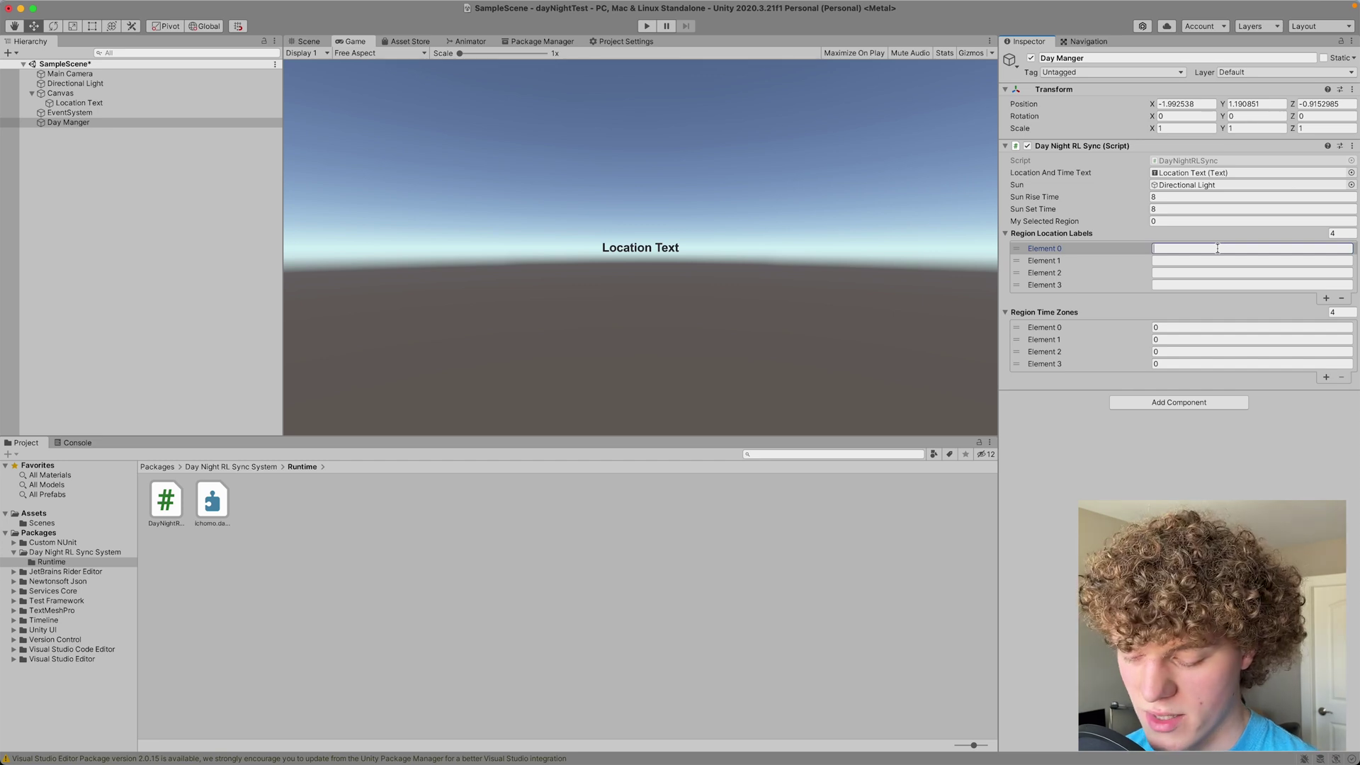
text(China)
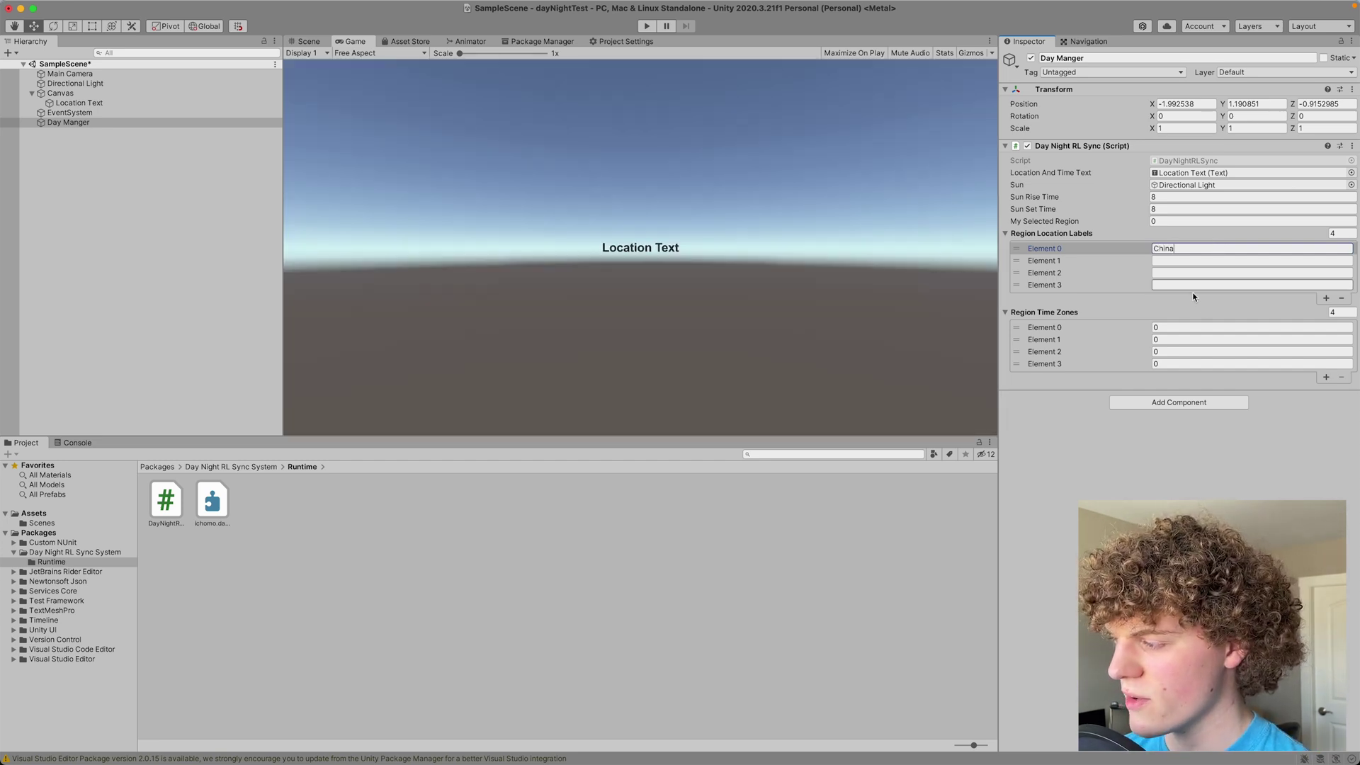
key(Return)
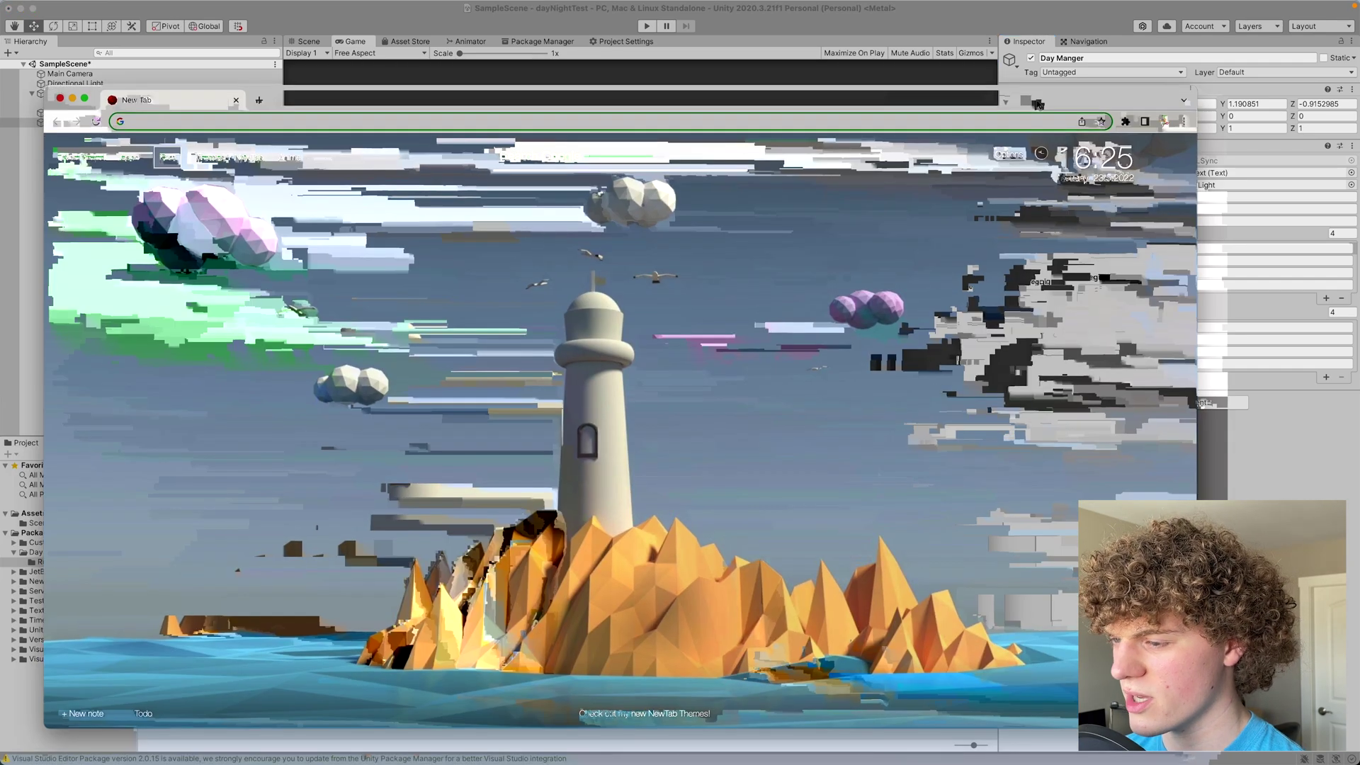
- Search Google for 'china time right now' and highlight the 7:25 a.m. time and GMT+8 offset
text(chin)
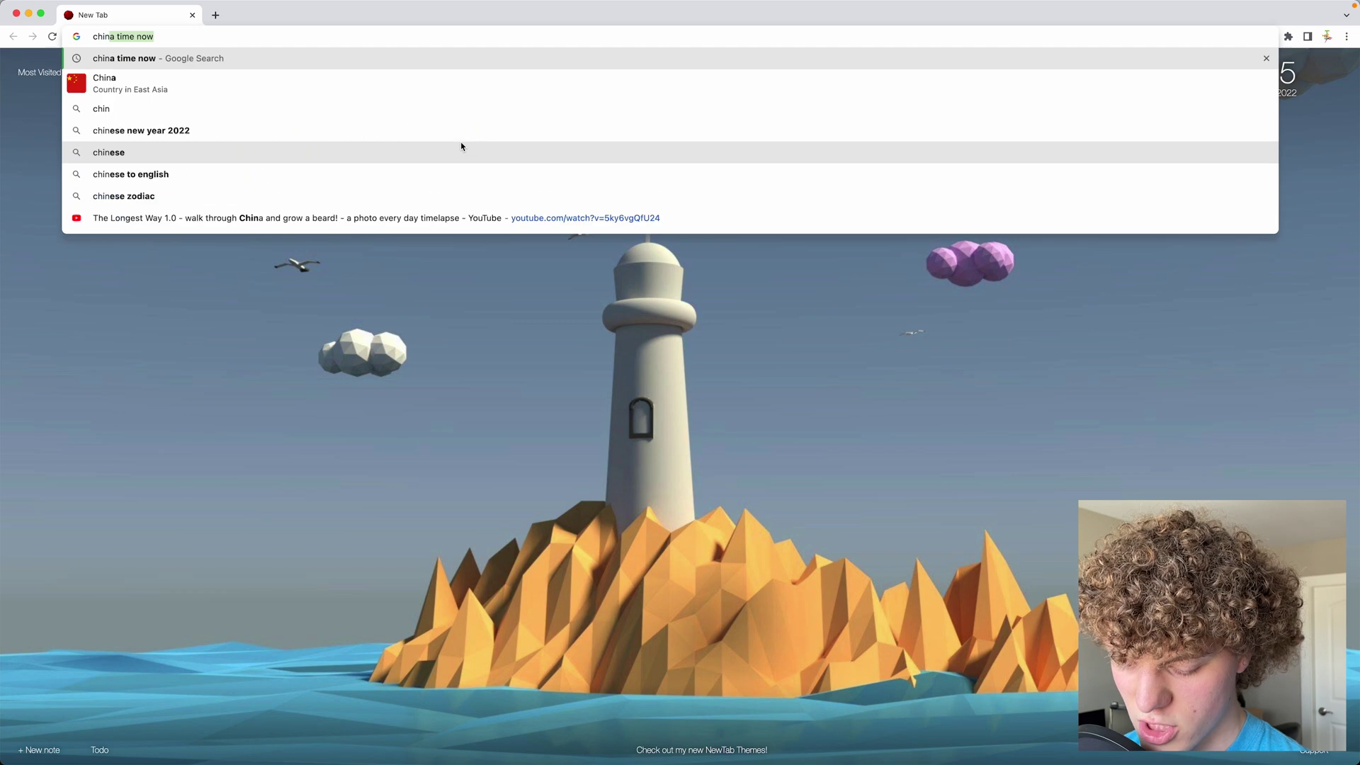
text(a time righ)
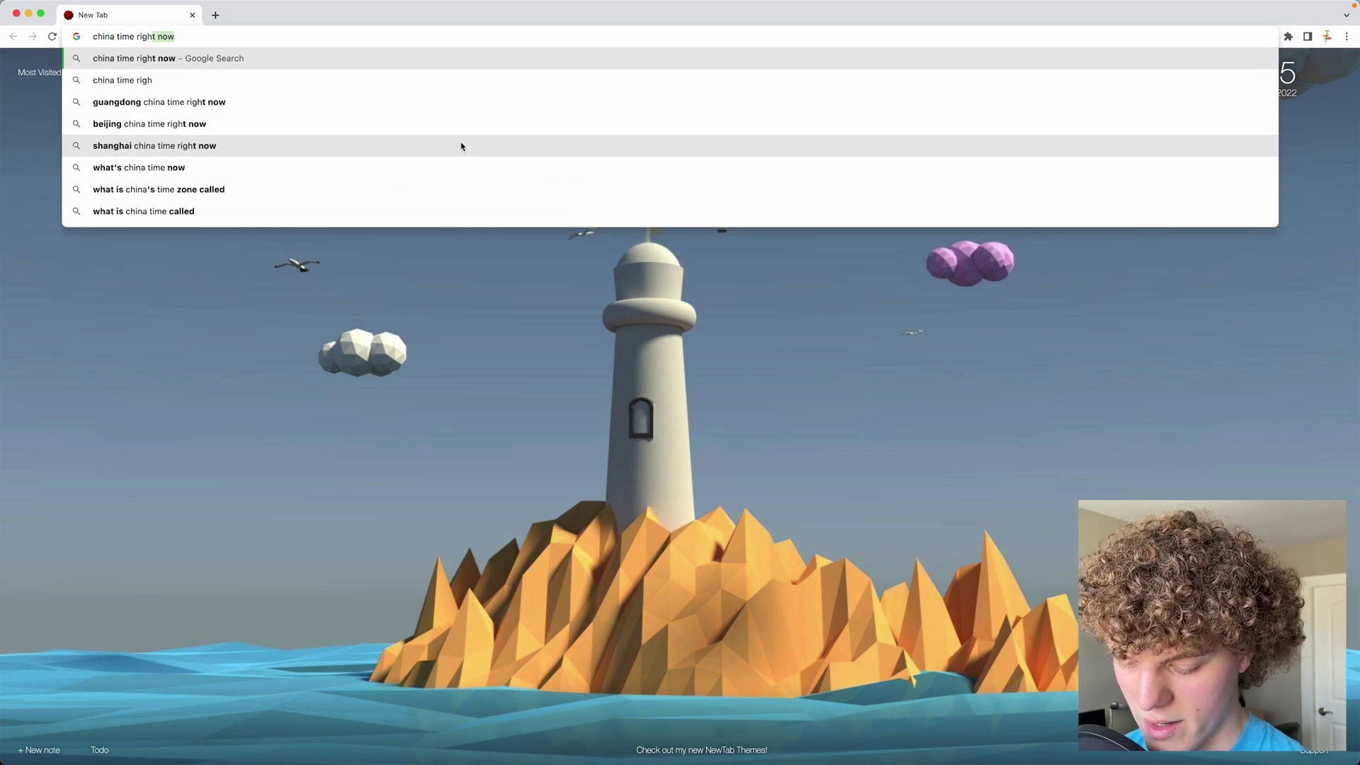
text(t now)
key(Return)
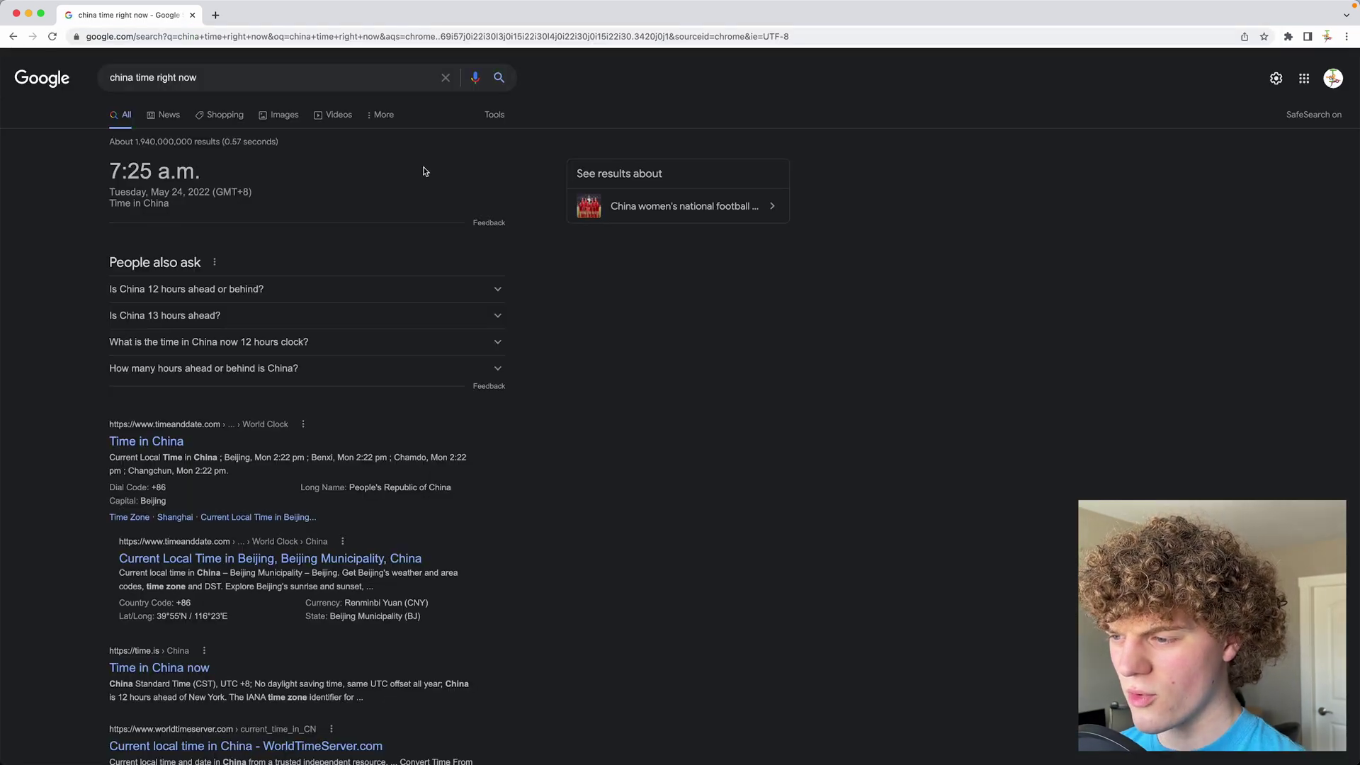
drag(111, 170, 158, 171)
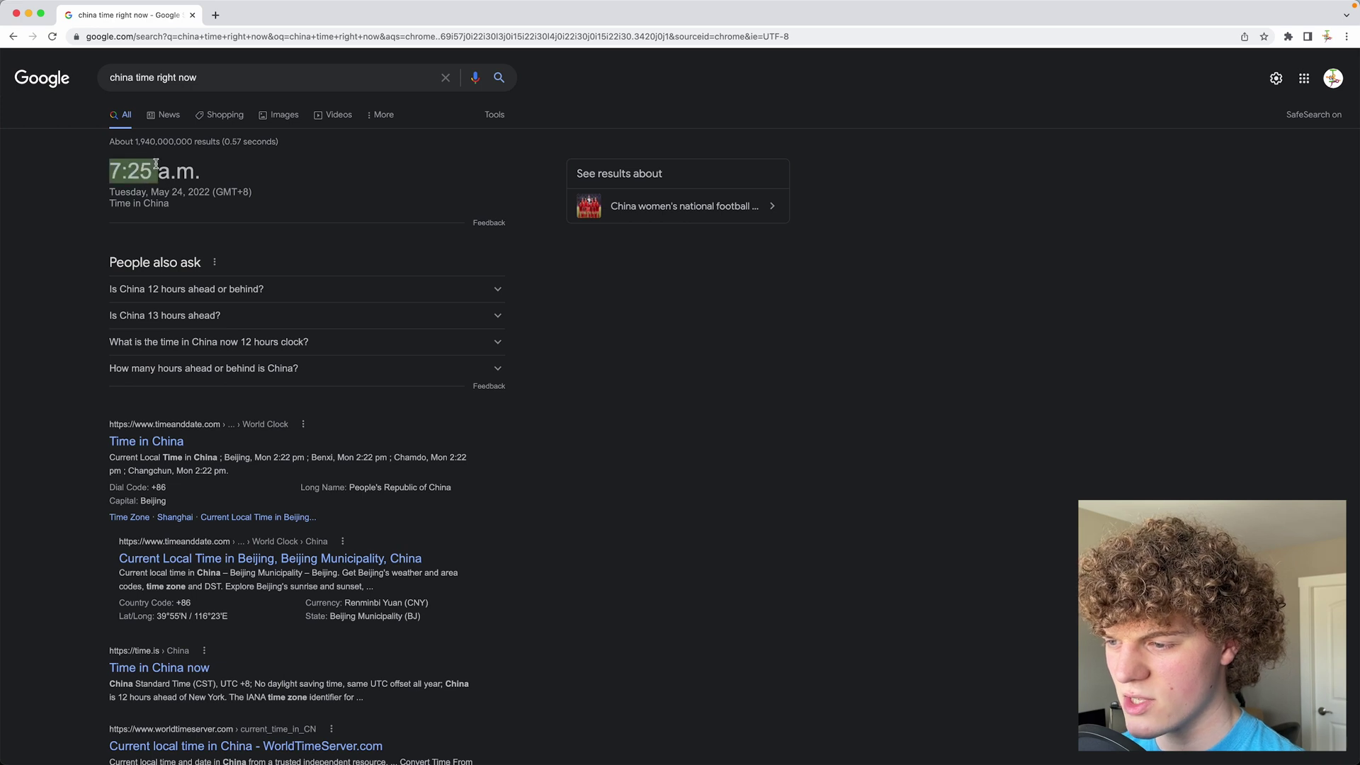
mouse_move(242, 192)
mouse_down()
mouse_move(215, 192)
mouse_move(249, 193)
mouse_up()
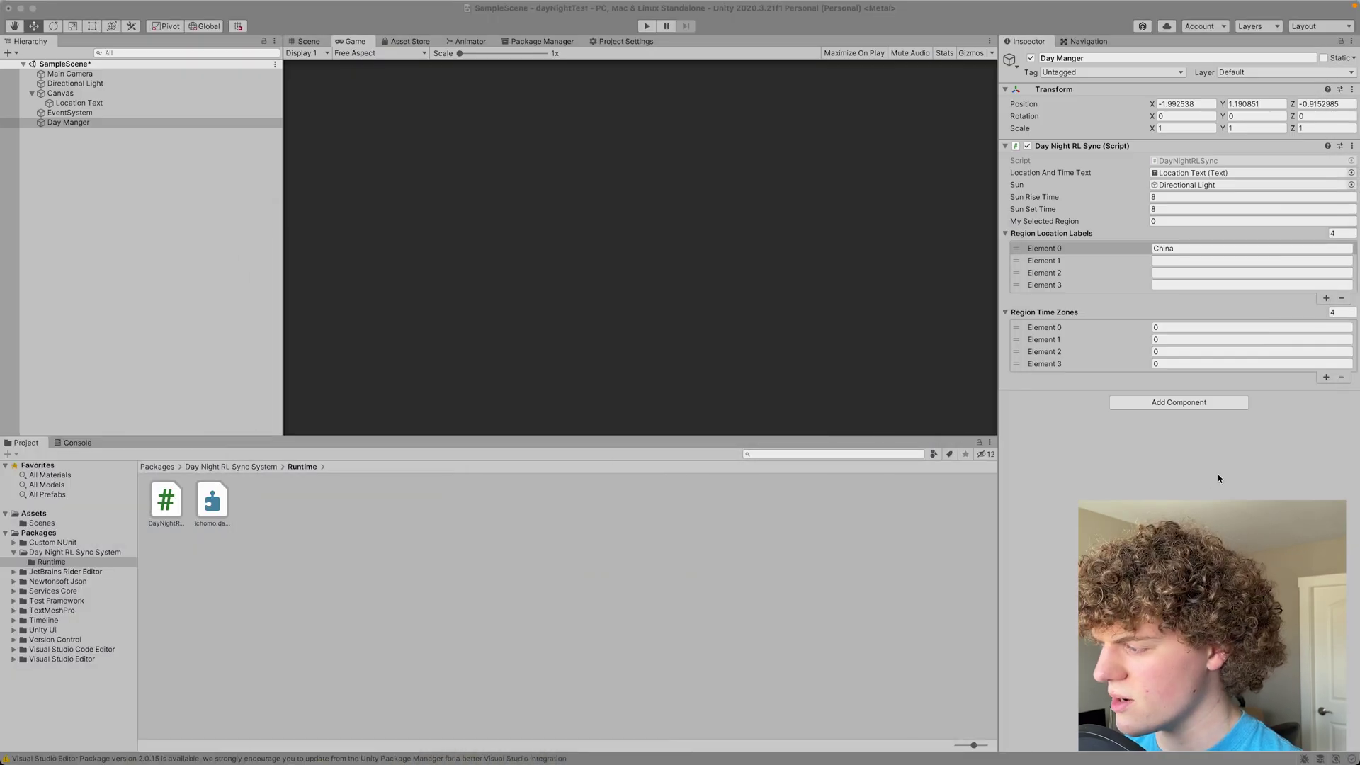
- Give China time zone 8, add England as a region, and set its offset to 1
click(1169, 327)
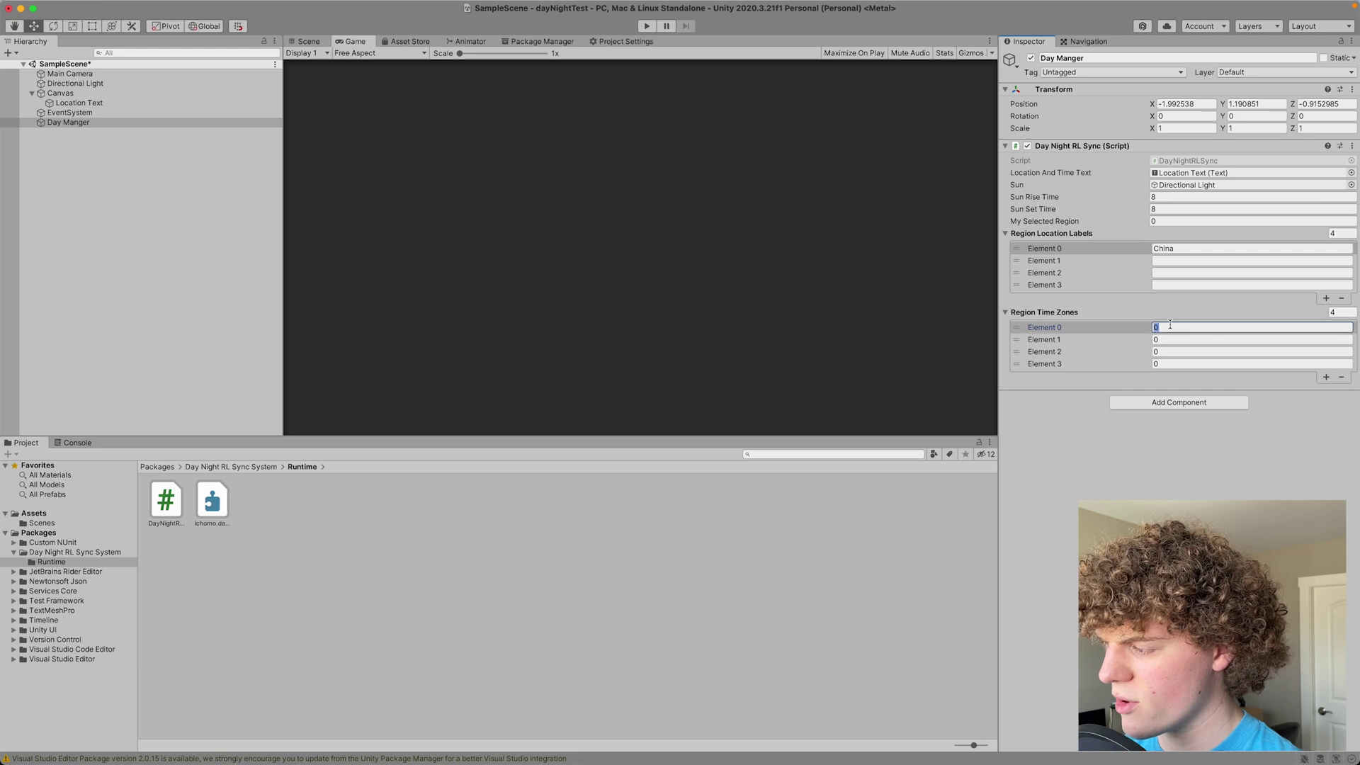
text(8)
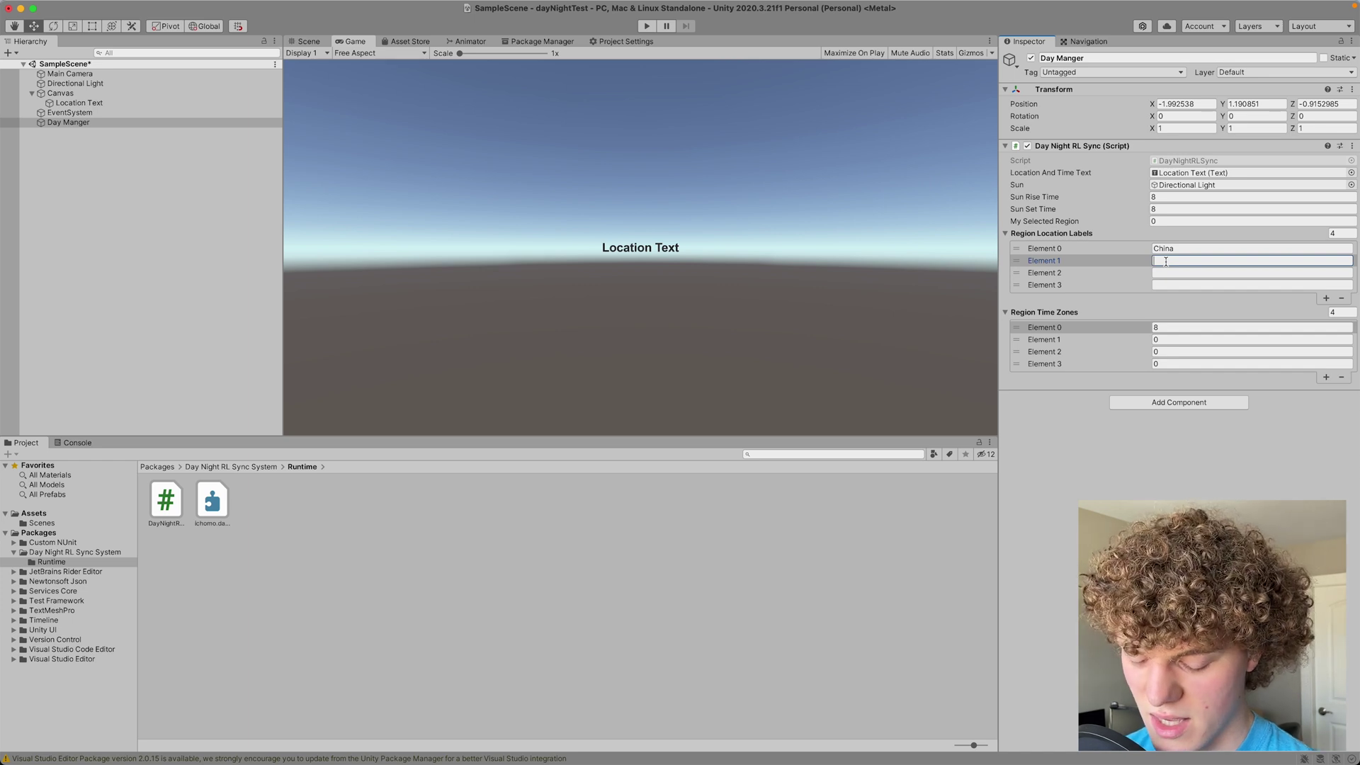
text(Englan)
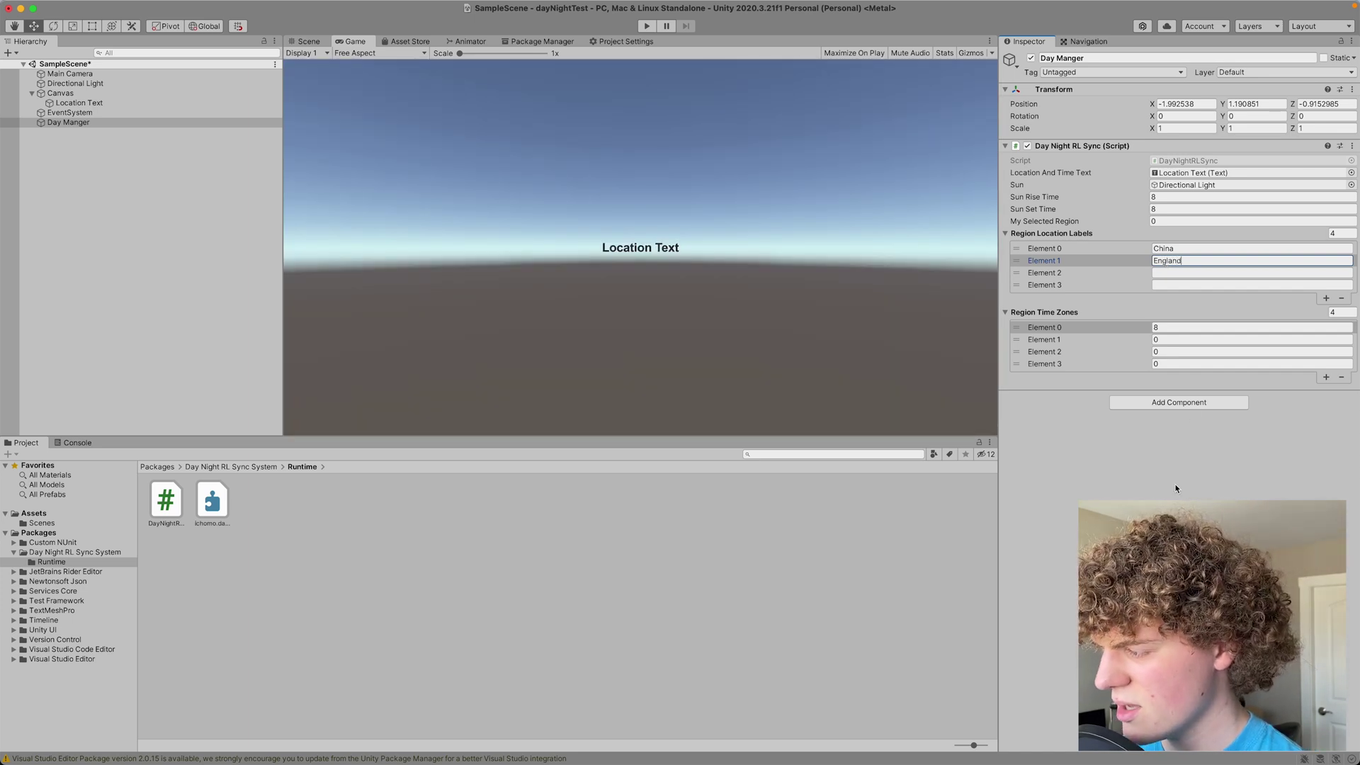
text(d)
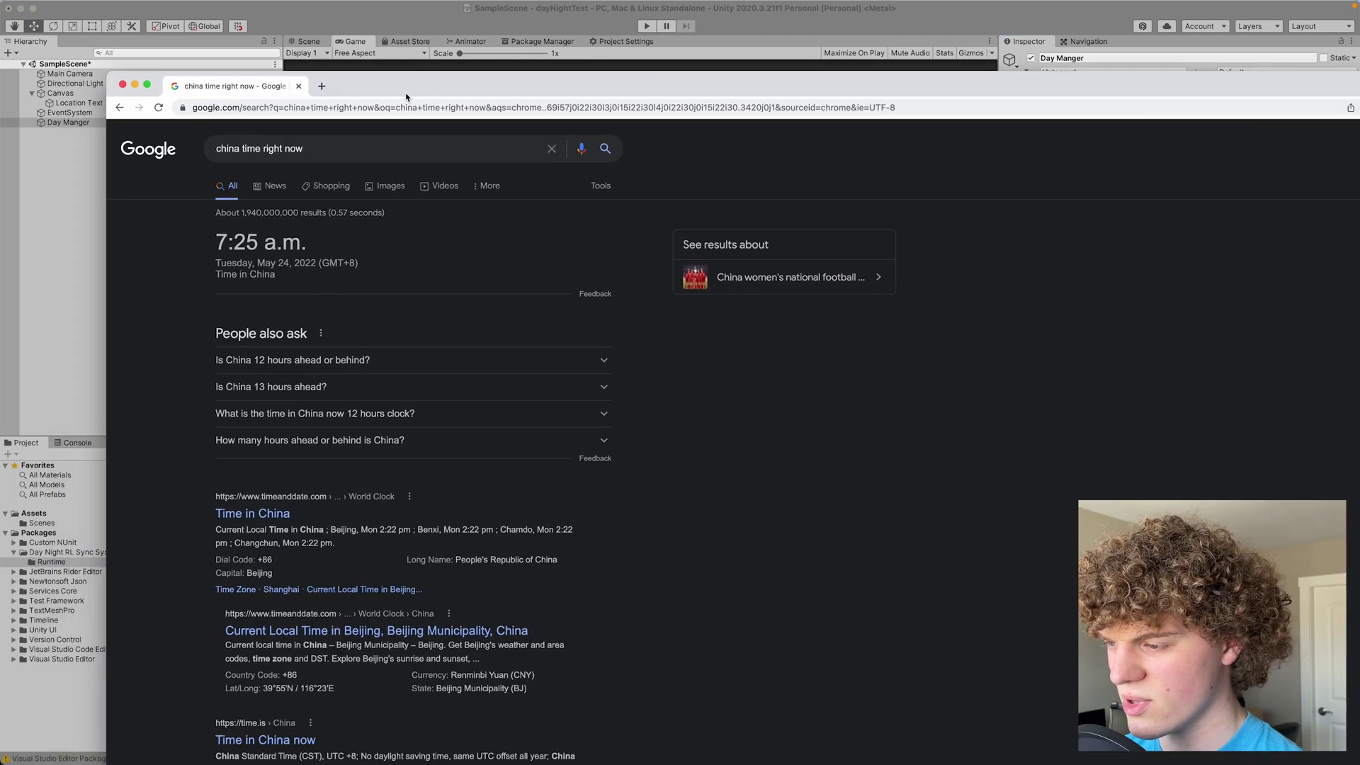
click(212, 147)
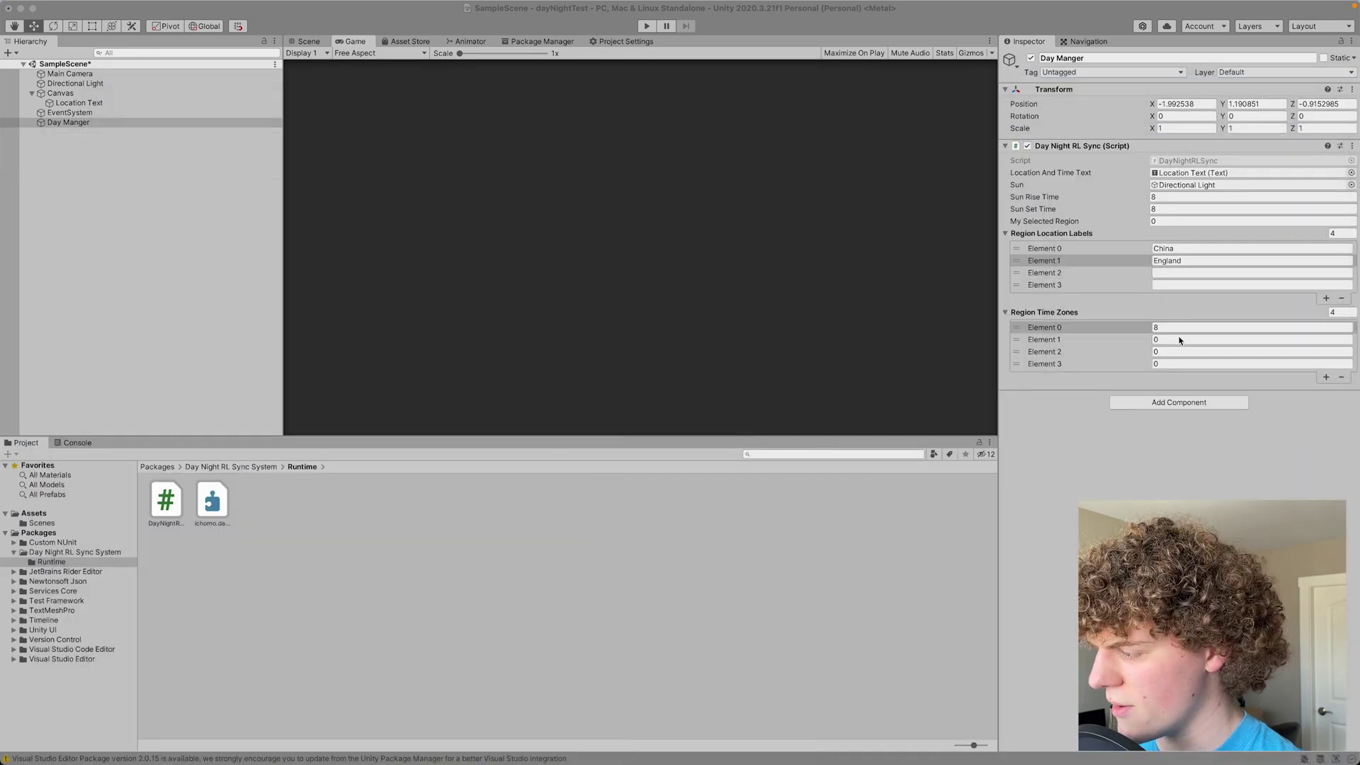
click(1179, 340)
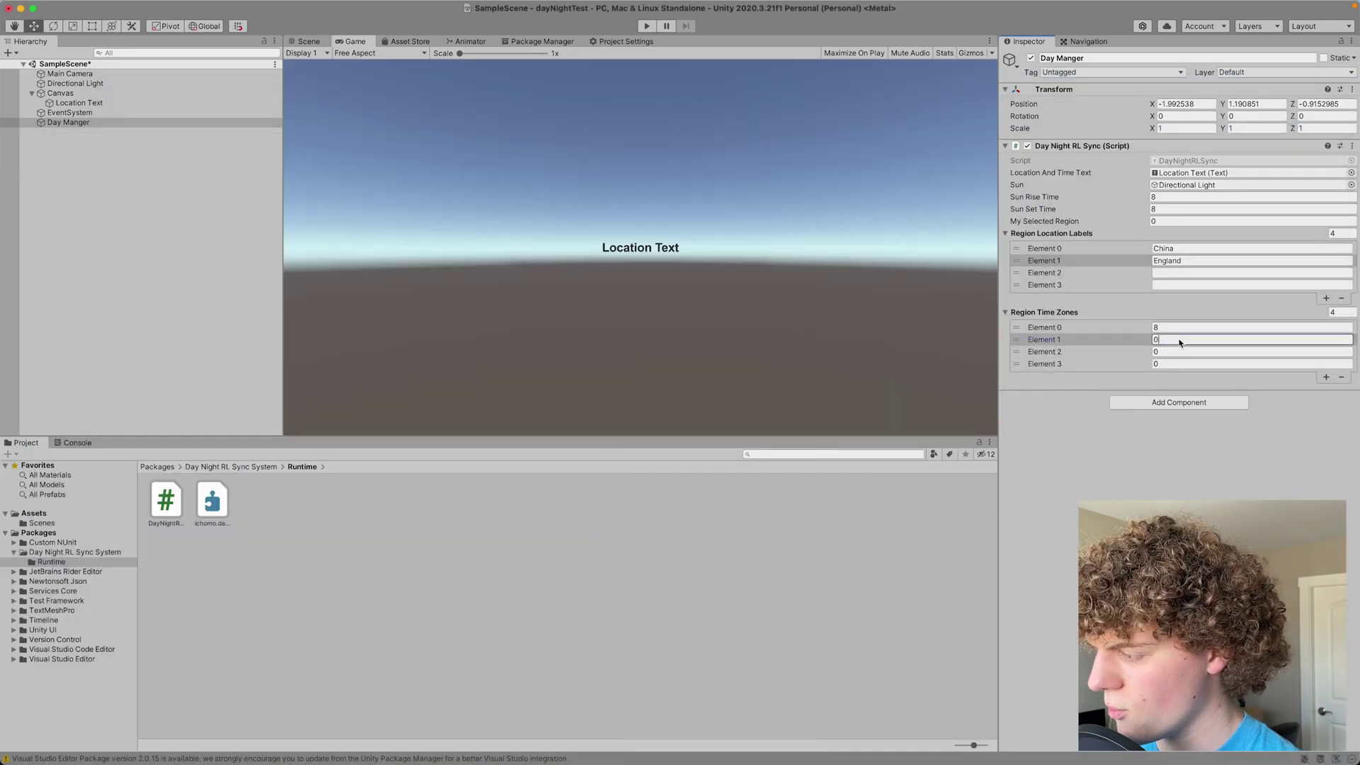
text(1)
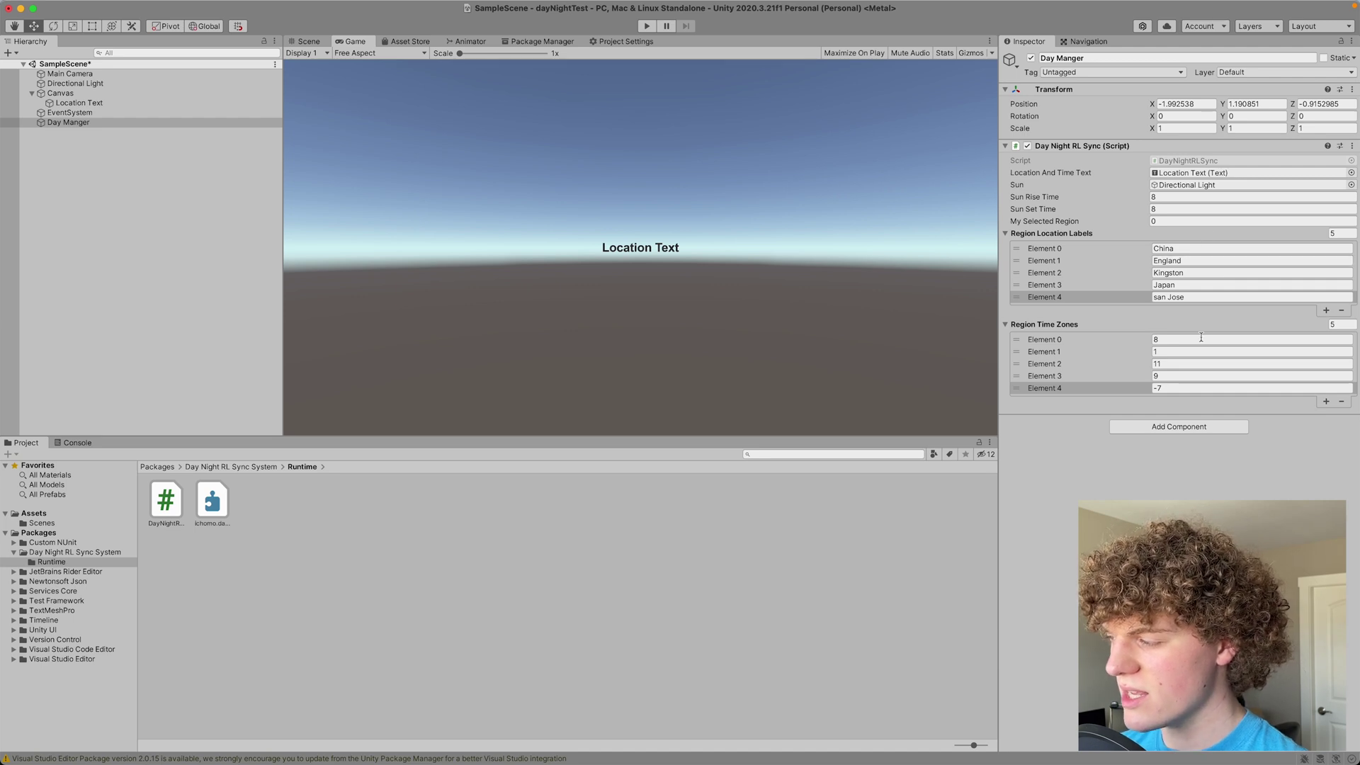
- Set Sun Set Time to 9
click(1163, 209)
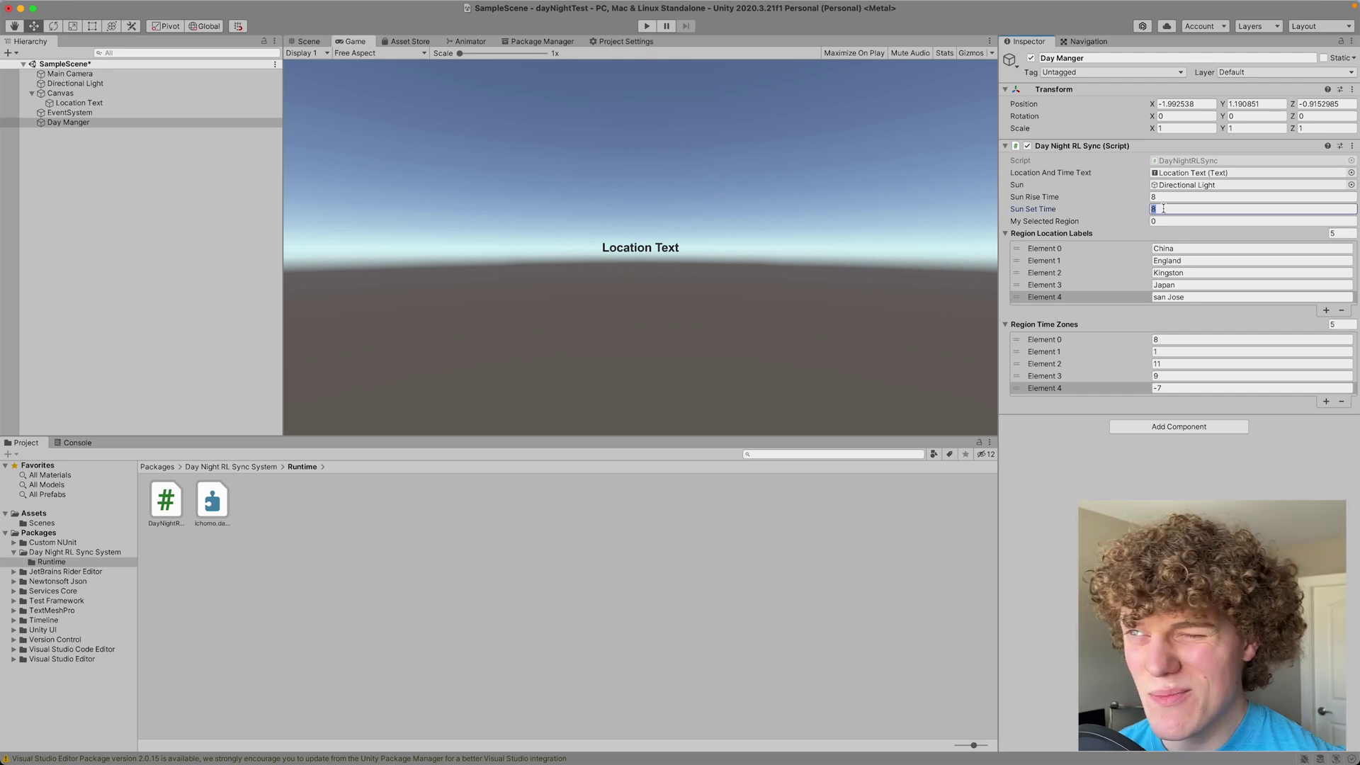
text(9)
click(1146, 444)
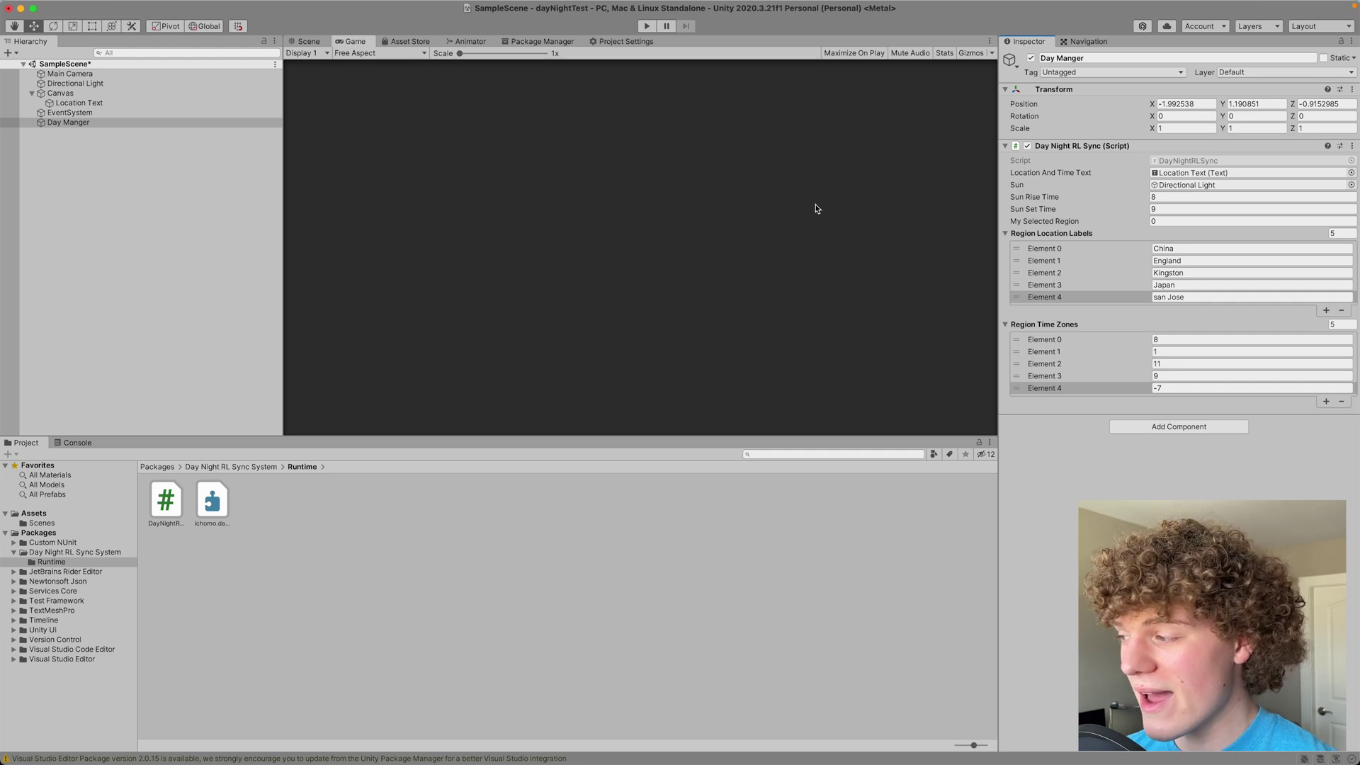
- Play the scene and step My Selected Region through 1, 2, 3 and 4, ending on san Jose
click(647, 26)
click(649, 27)
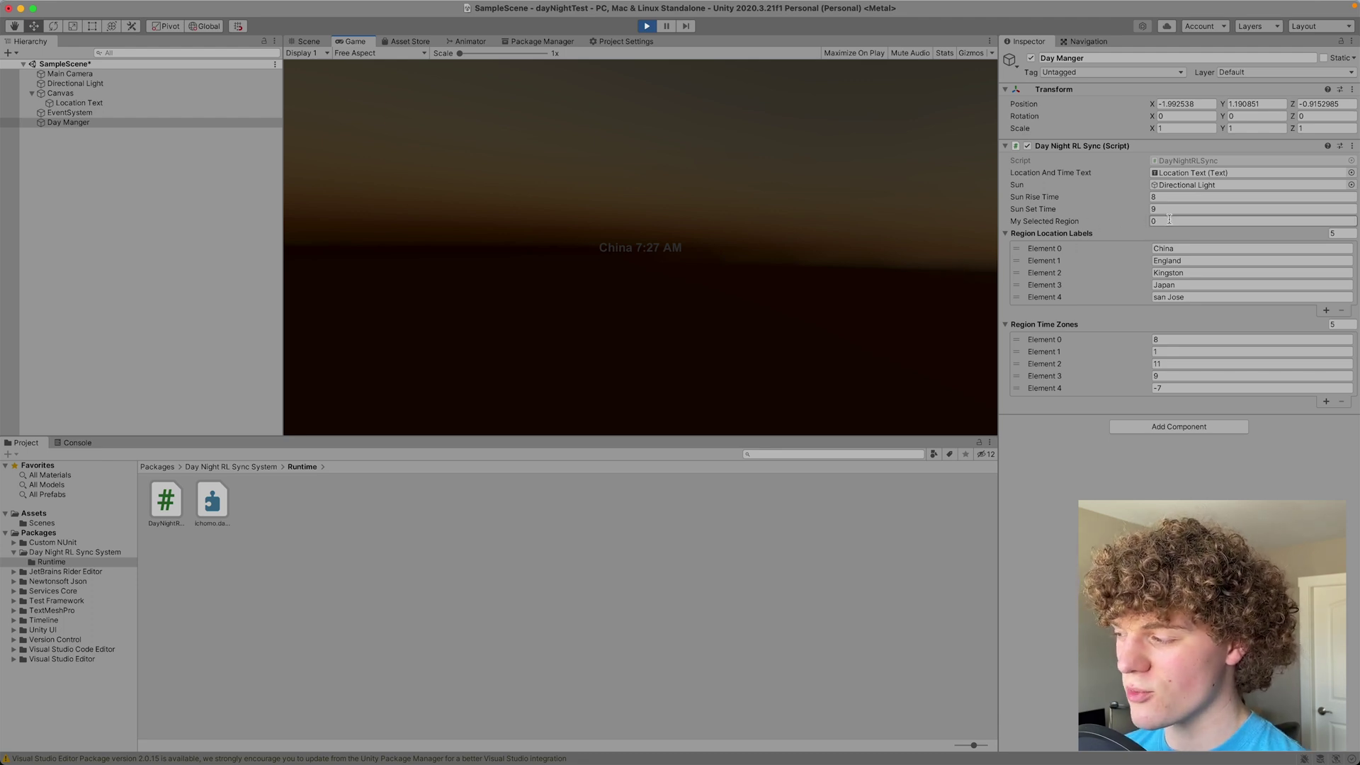
text(1)
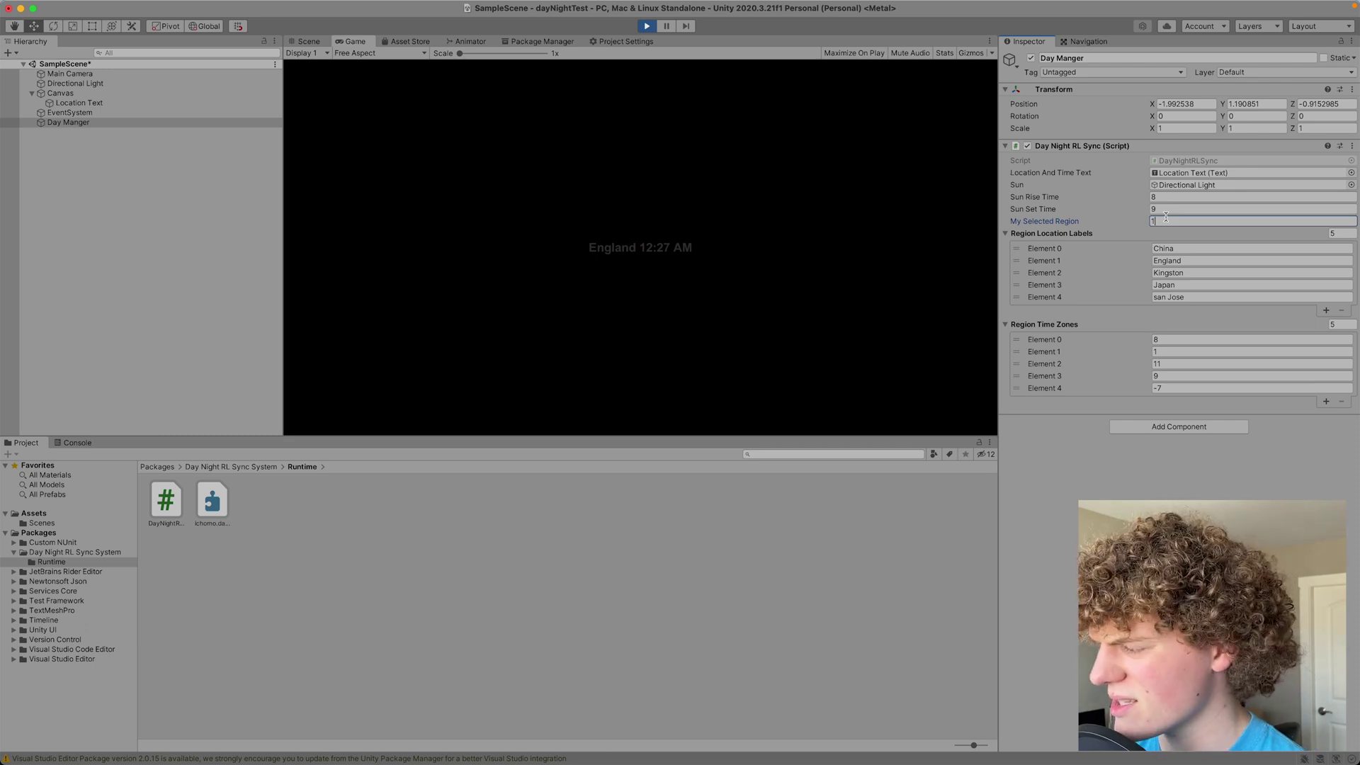
key(BackSpace)
text(2)
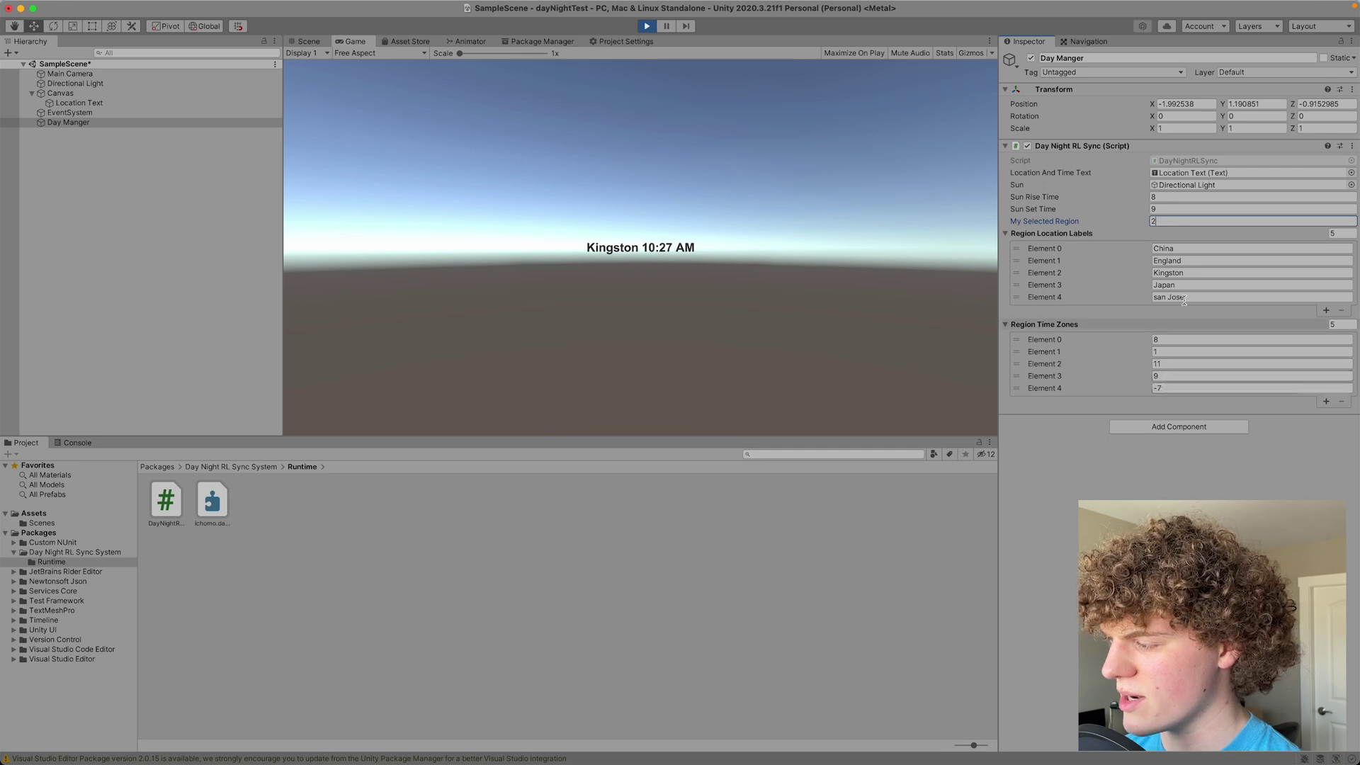
key(BackSpace)
text(3)
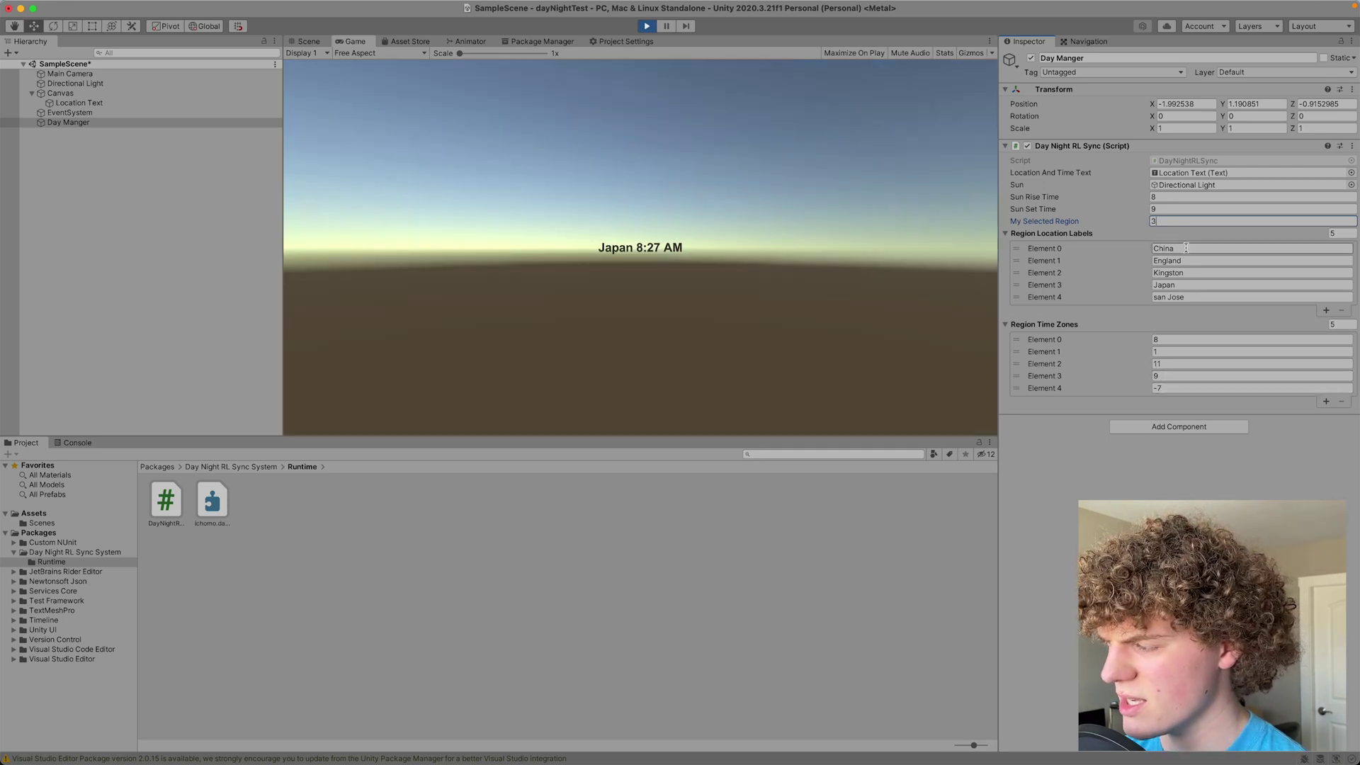
key(BackSpace)
text(4)
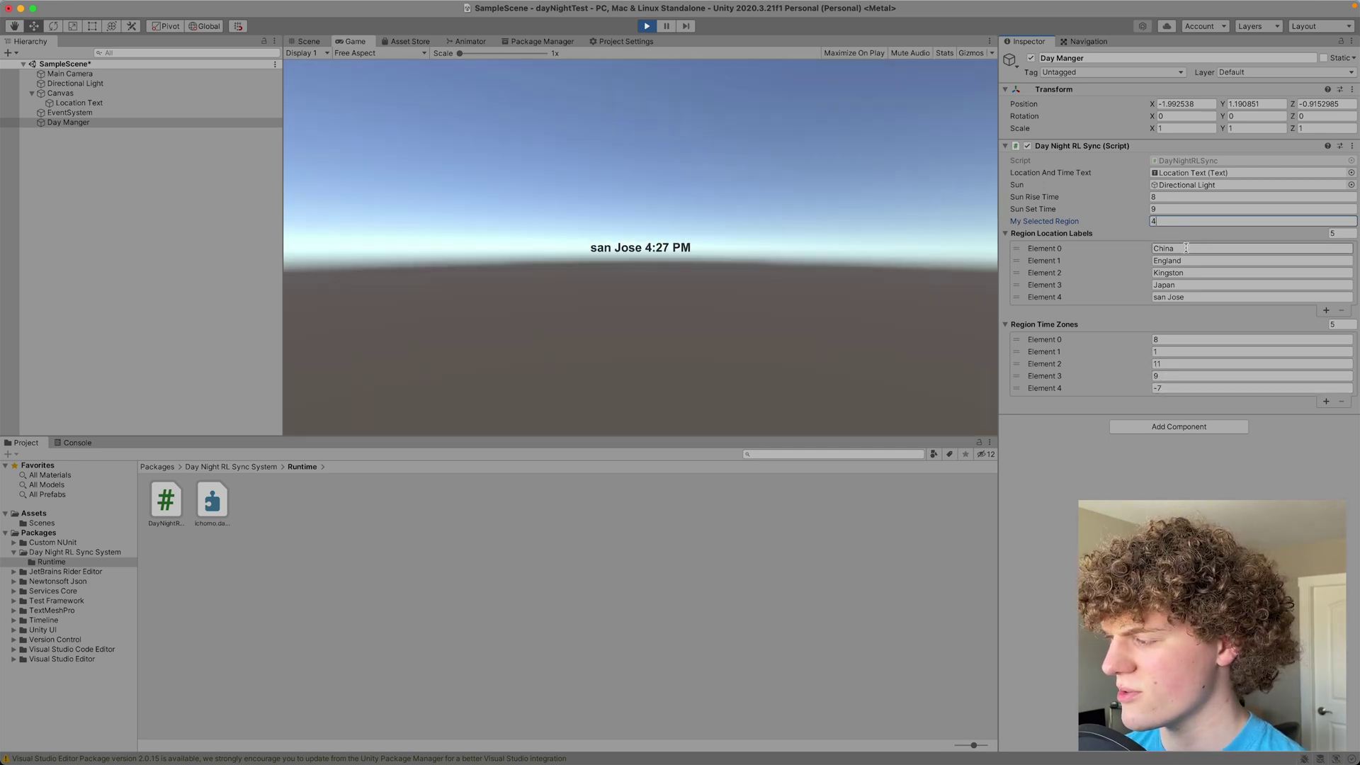